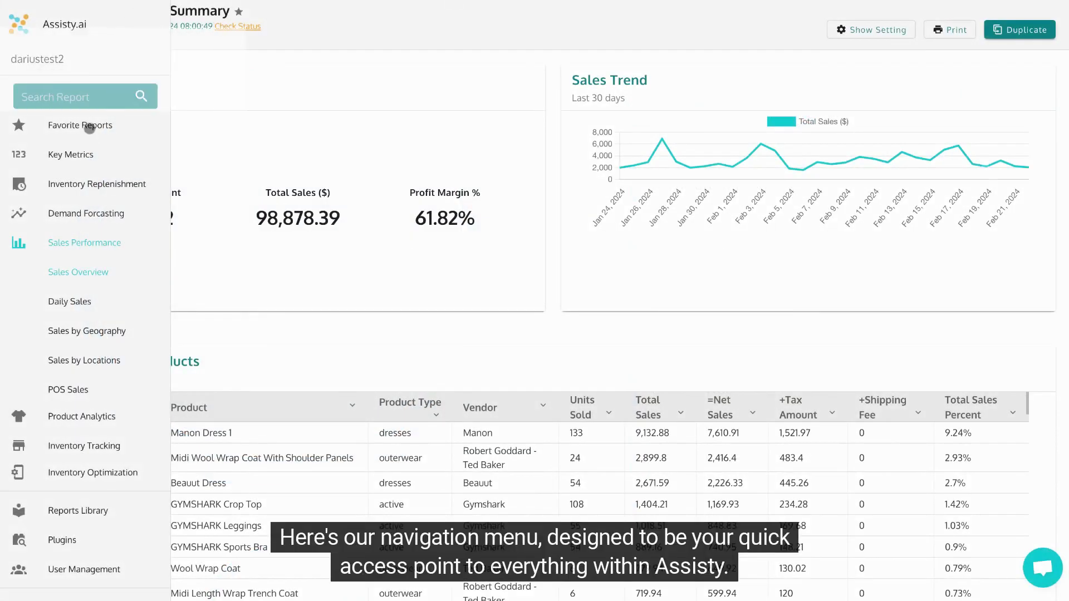
Step: Browse the Favorite Reports, Key Metrics, Demand Forecasting, Sales Performance and Product Analytics categories
left_click(89, 128)
left_click(78, 356)
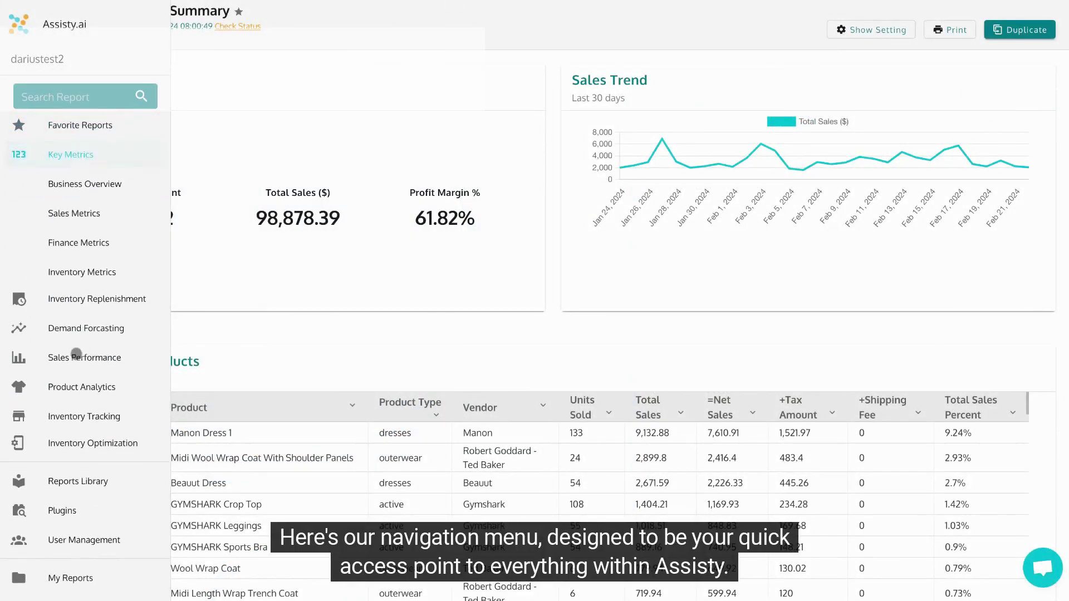
left_click(82, 328)
left_click(82, 298)
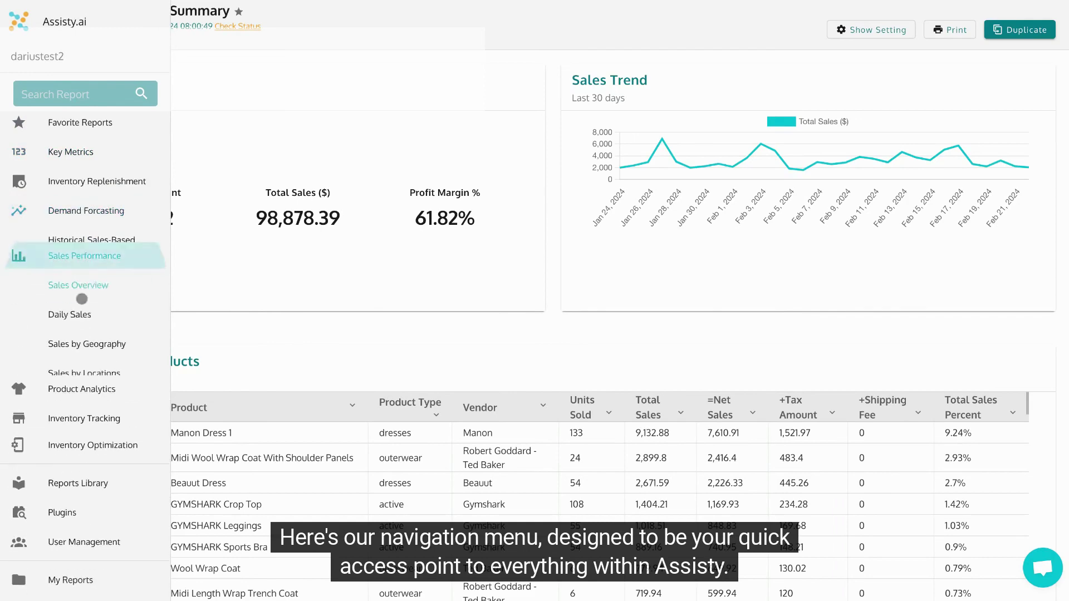
left_click(86, 412)
scroll(85, 419, "down", 3)
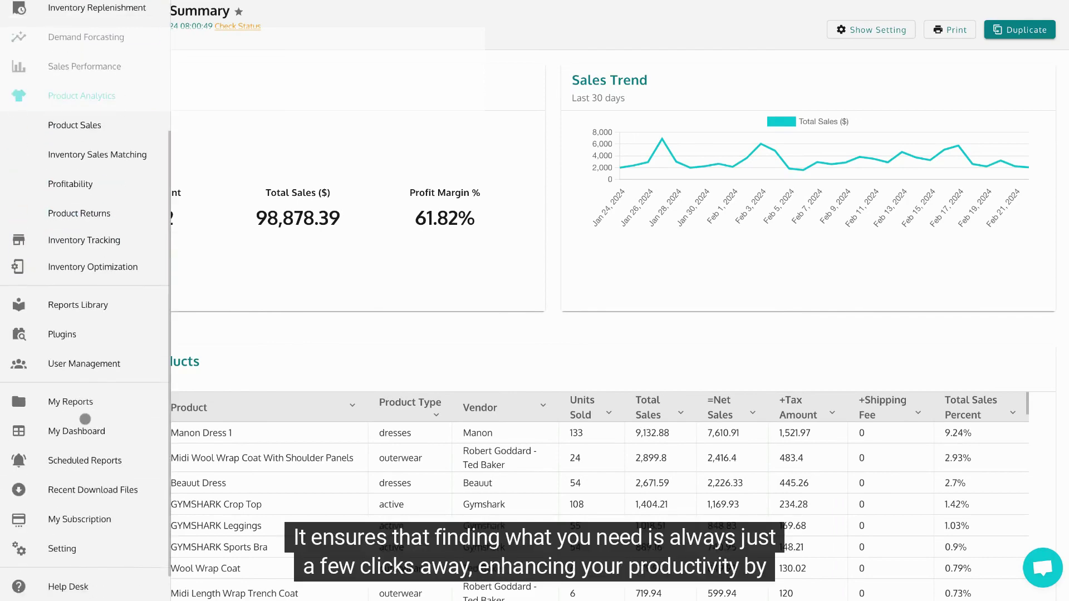
Step: Look at My Reports and Scheduled Reports, then go to the My Subscription page
left_click(76, 403)
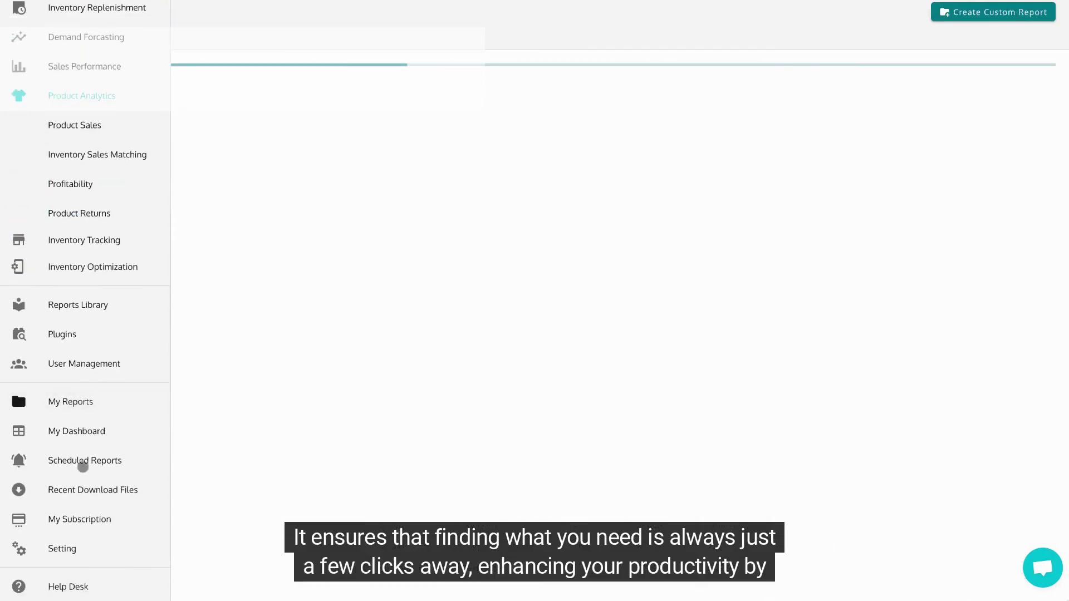
left_click(84, 460)
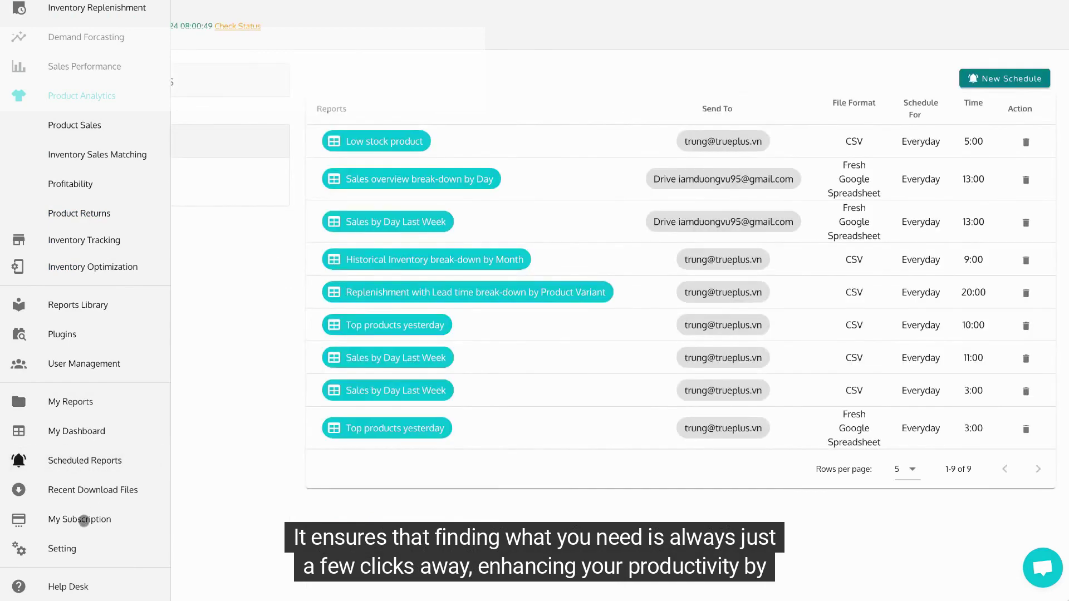
left_click(84, 518)
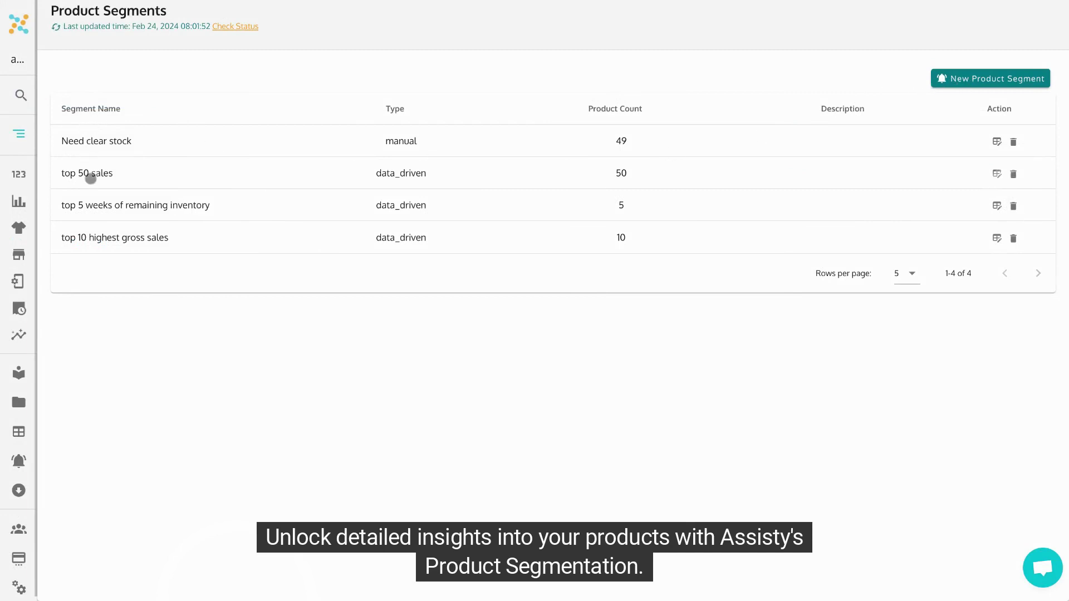
Step: Go to Product Segmentation > Product Segment Builder from the full navigation menu
left_click(18, 134)
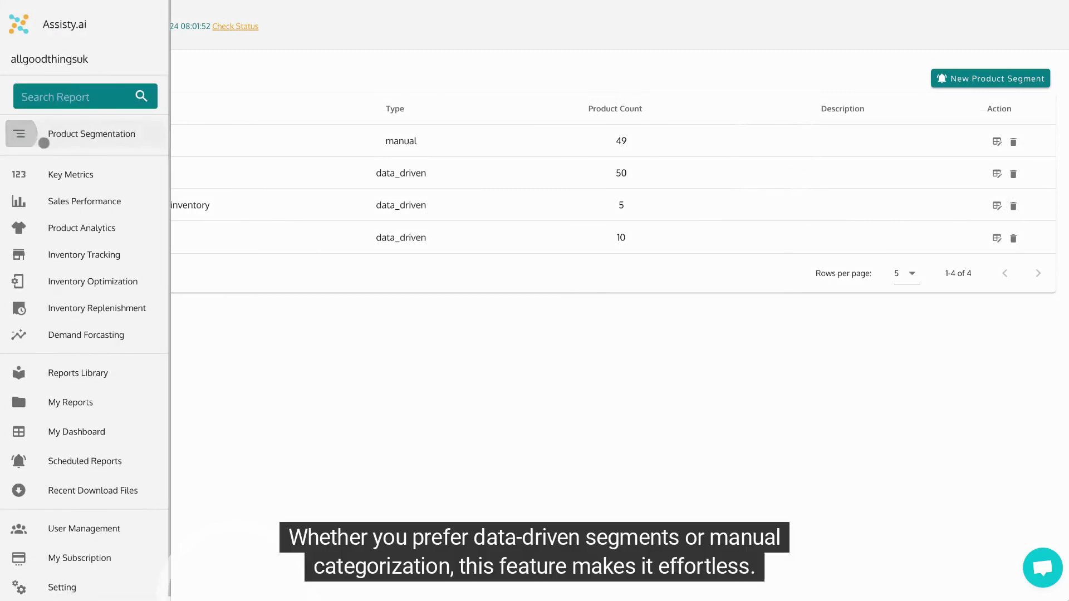
left_click(86, 135)
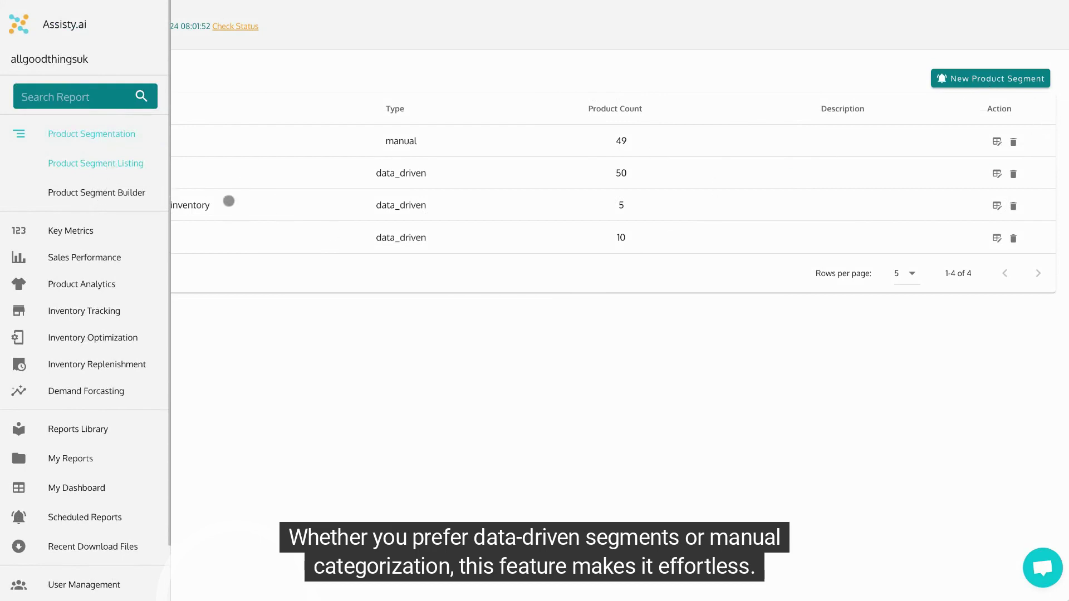
left_click(103, 192)
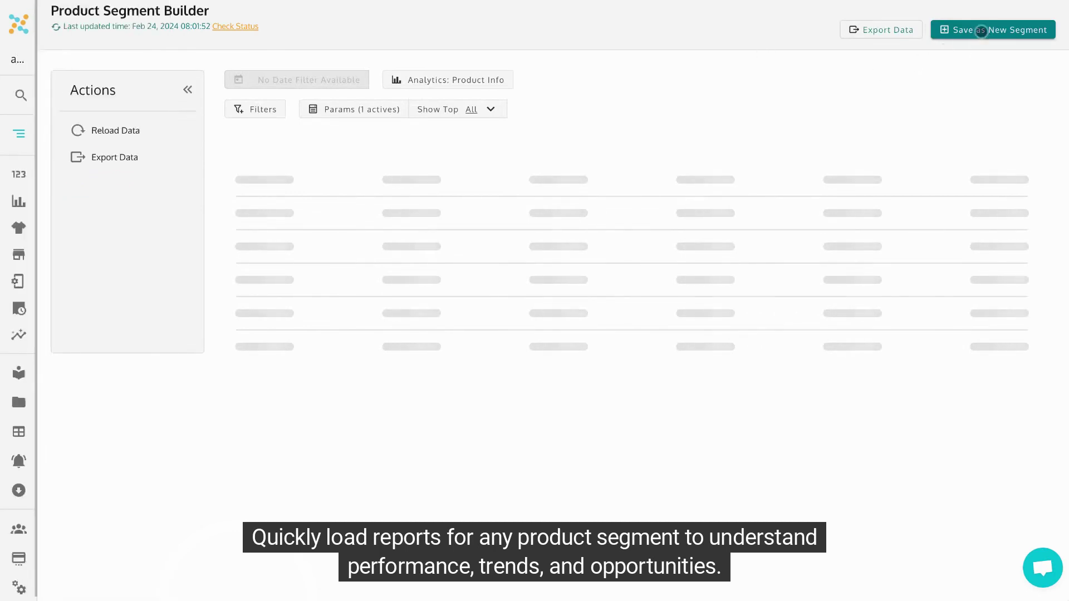
Step: Load the Sales overview analytics data and start a new segment by filling its name
left_click(453, 85)
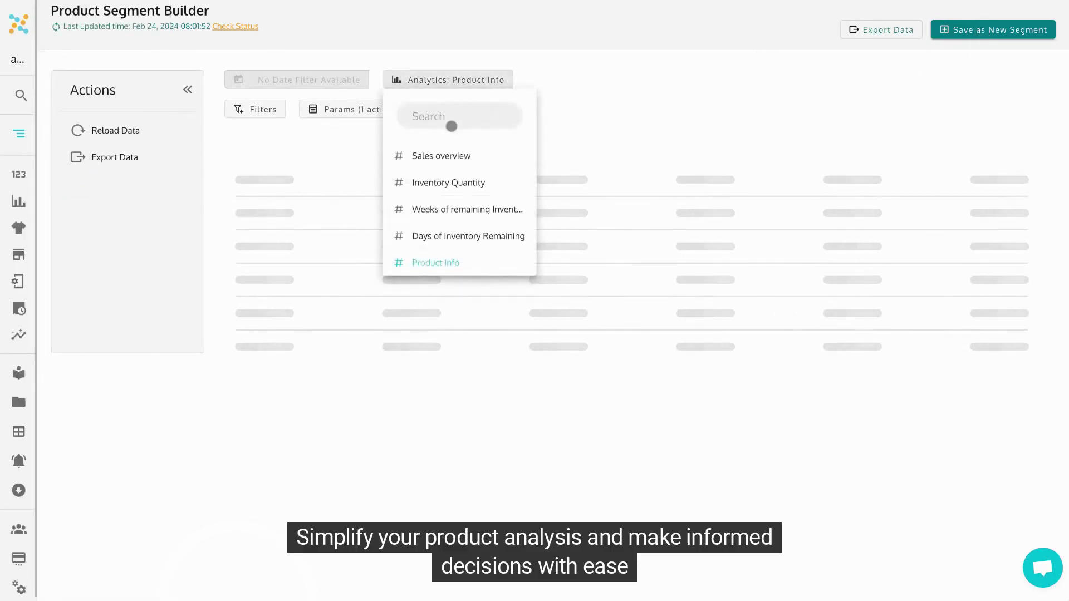
left_click(460, 156)
left_click(973, 30)
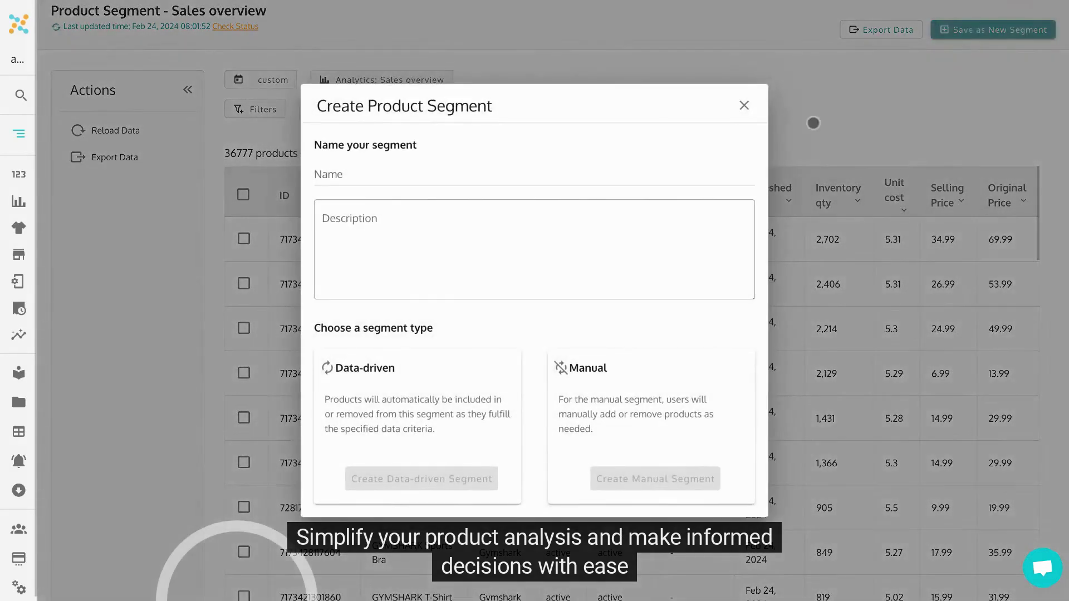
left_click(355, 176)
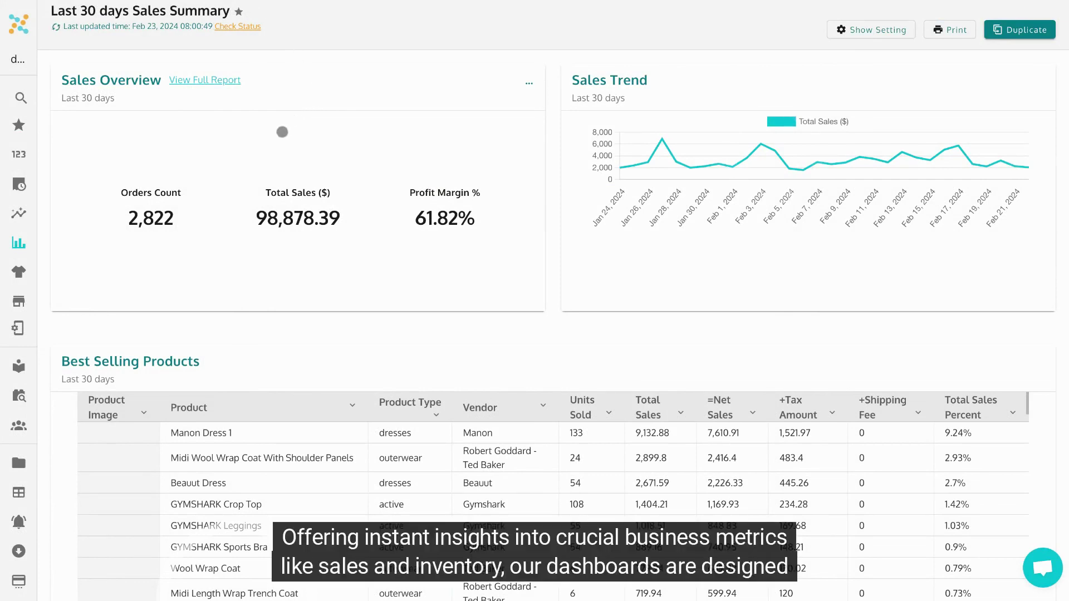
Step: Scroll the sales summary charts and expand Key Metrics, Inventory Replenishment and Demand Forecasting
scroll(279, 162, "down", 7)
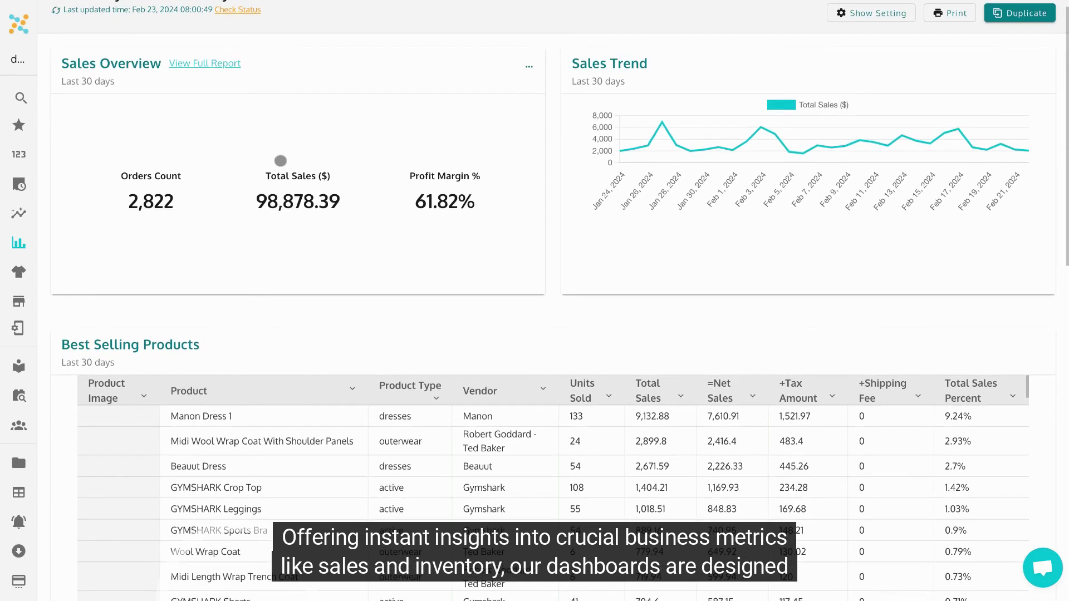
scroll(293, 239, "down", 3)
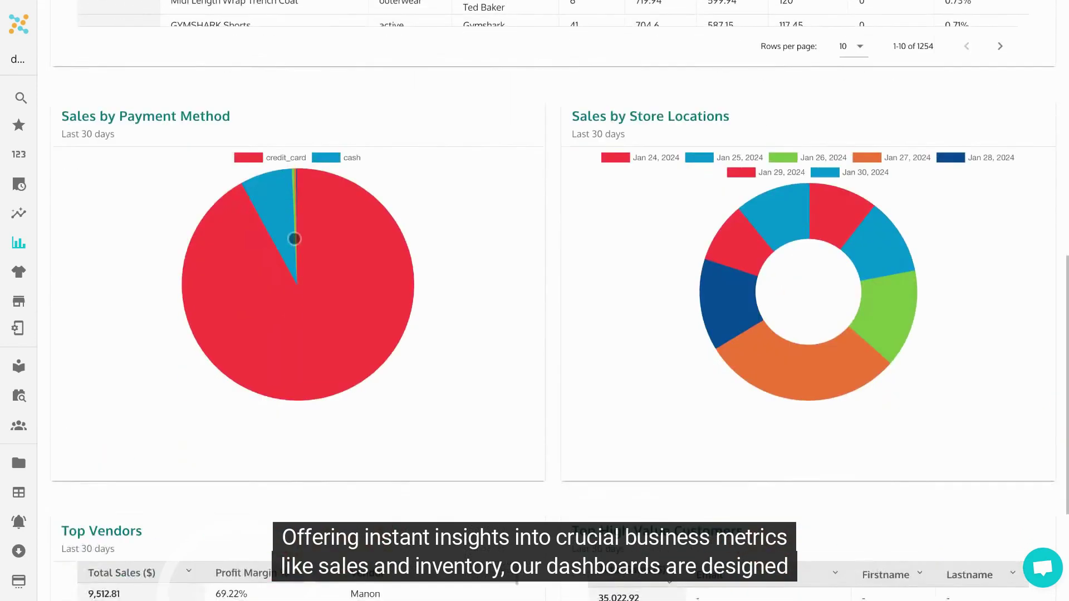
scroll(306, 262, "down", 4)
scroll(312, 292, "up", 9)
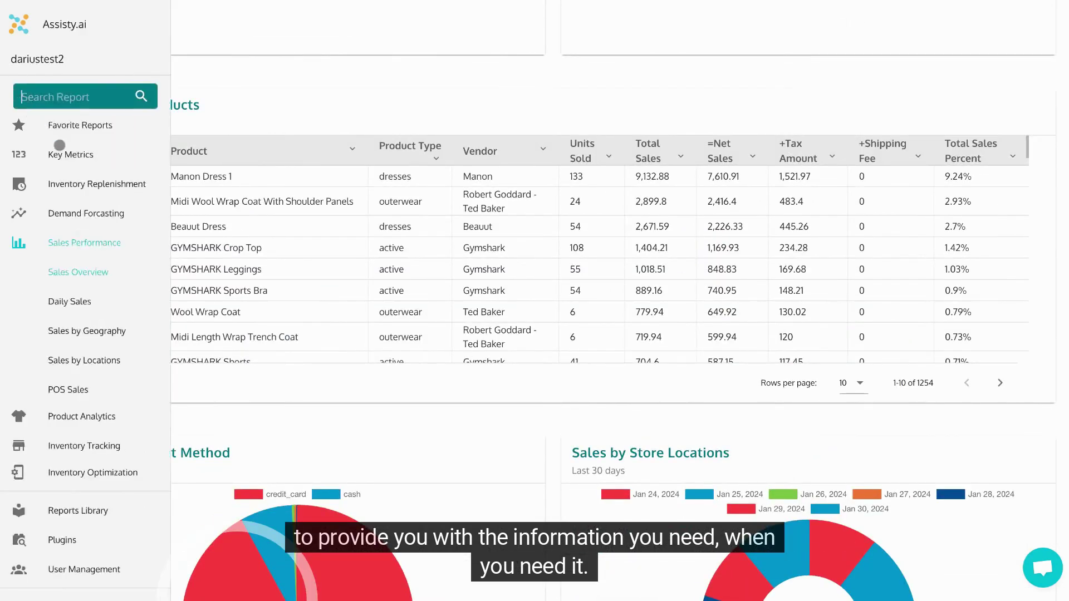
left_click(69, 154)
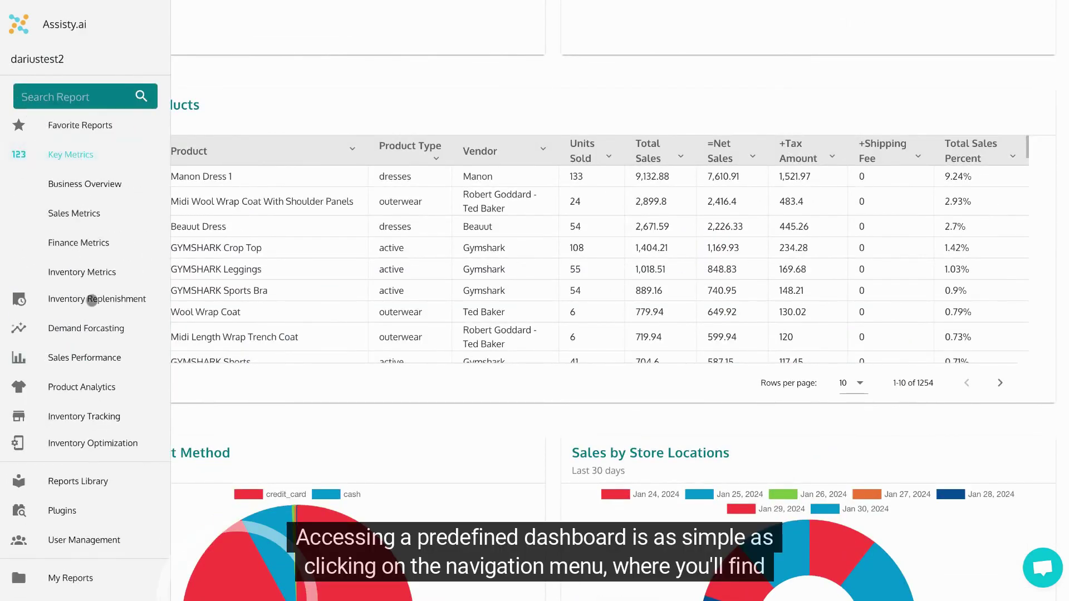
left_click(92, 300)
left_click(83, 420)
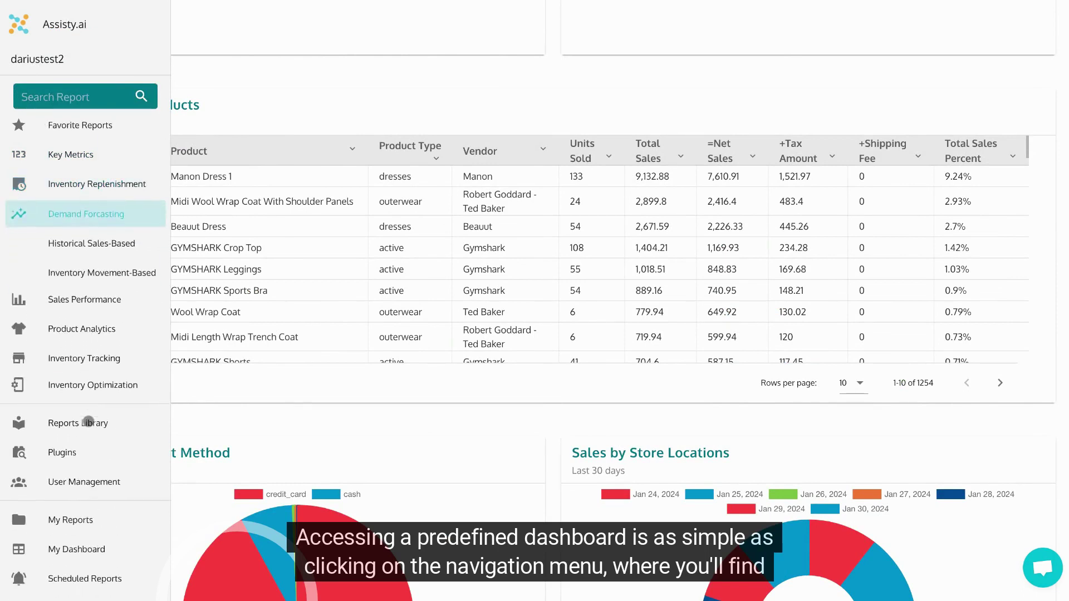
Step: Expand Sales Performance, Product Analytics and inventory groups, then choose Key Metrics > Business Overview
left_click(82, 301)
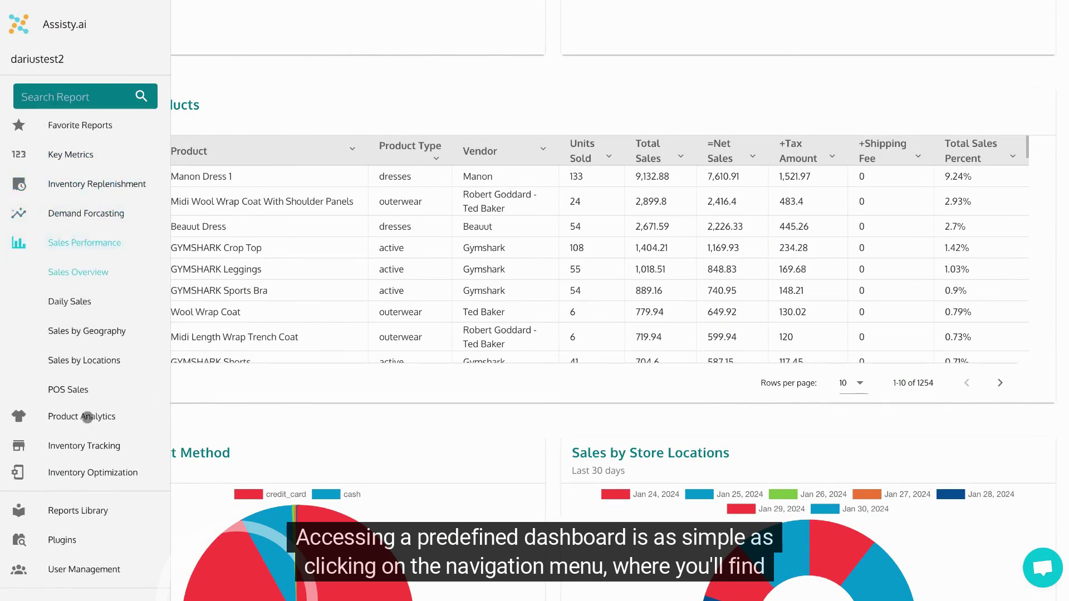
left_click(84, 416)
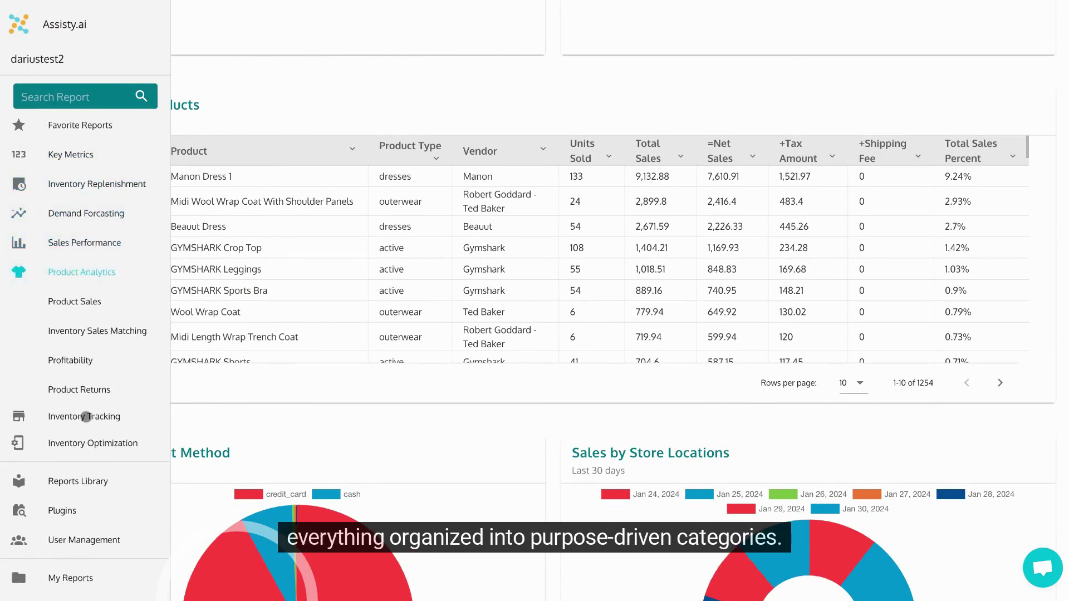
left_click(85, 416)
left_click(86, 532)
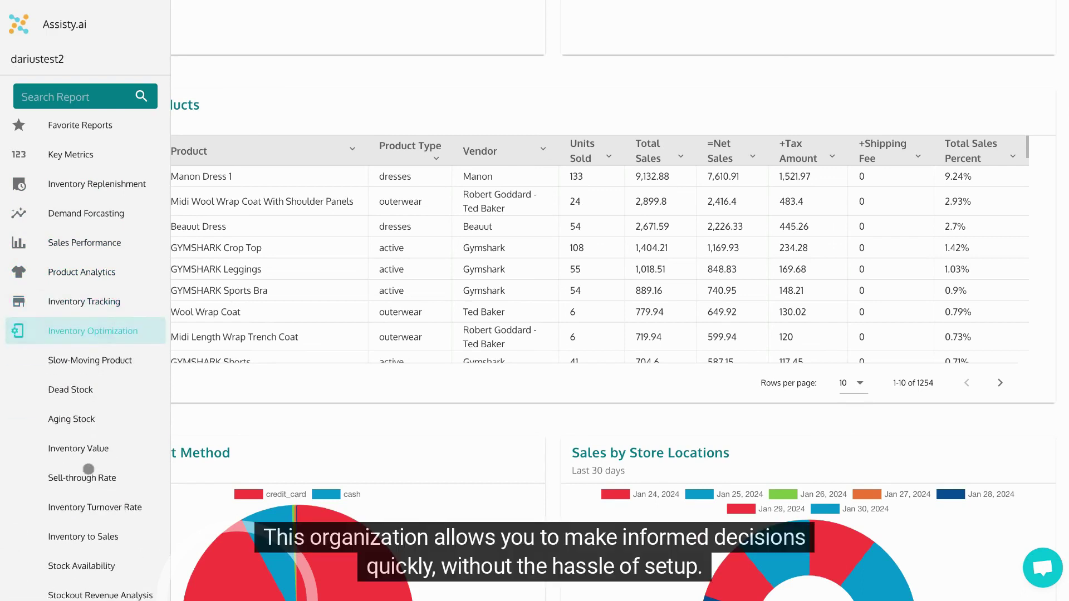
left_click(79, 158)
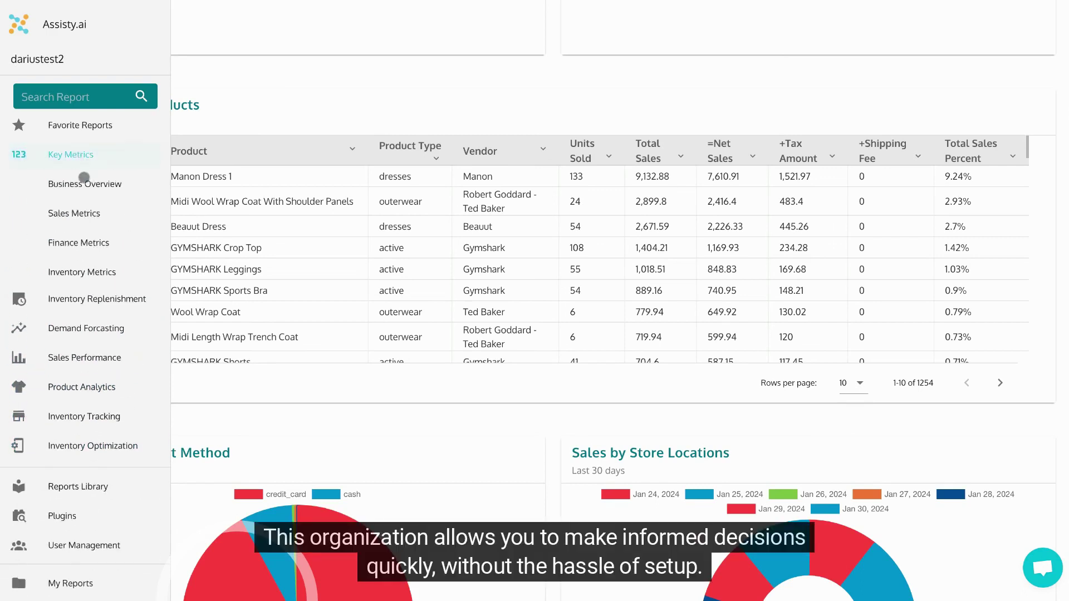
left_click(86, 184)
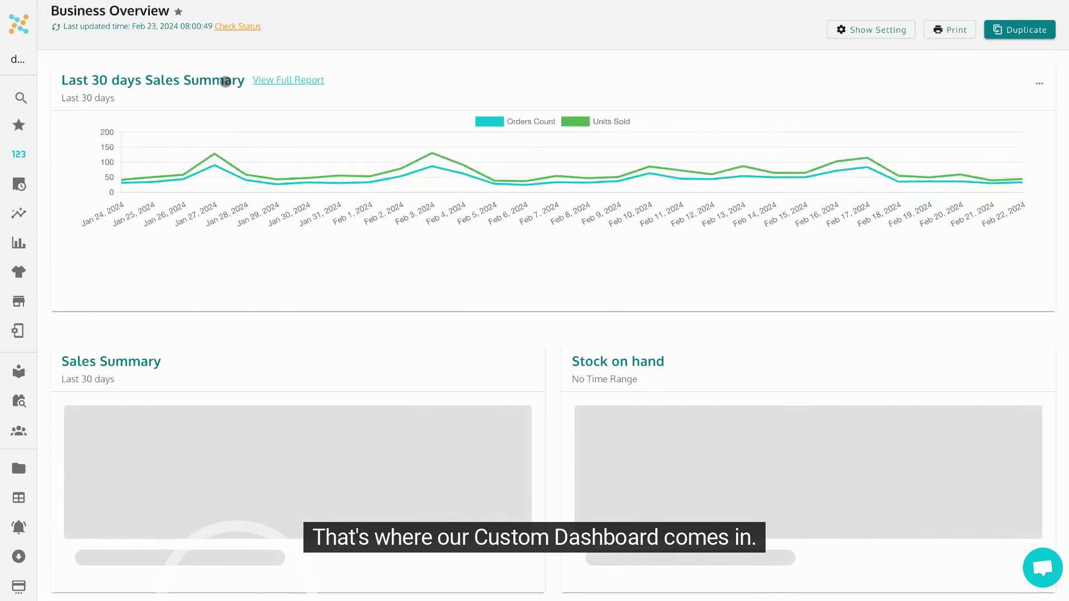
Step: Open the full Last 30 days Sales Summary report and scroll the sidebar
left_click(220, 84)
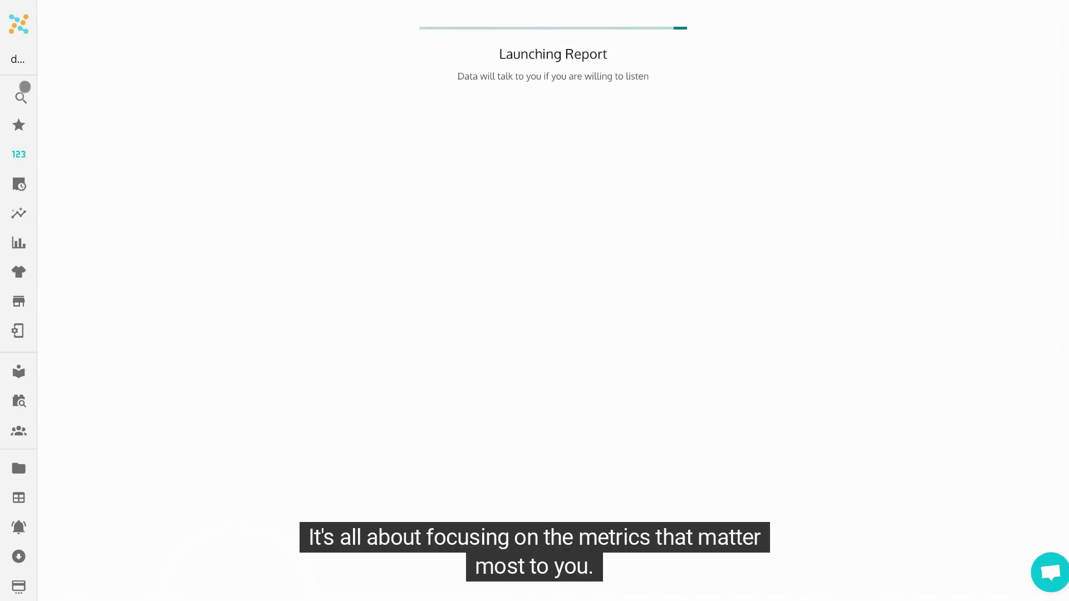
mouse_move(28, 136)
scroll(85, 494, "down", 1)
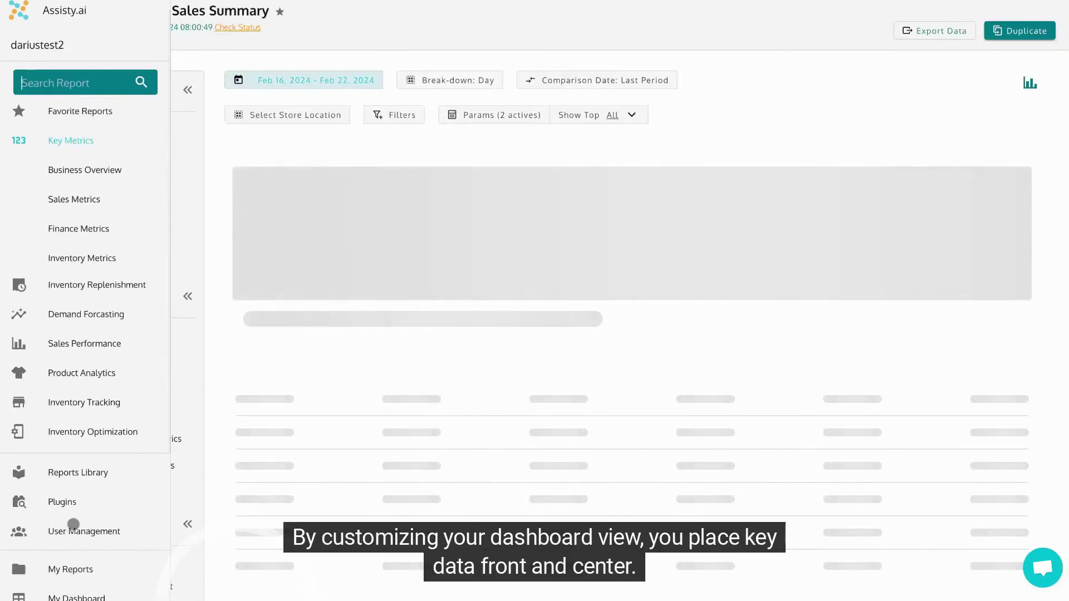
scroll(72, 524, "down", 1)
Step: In My Dashboard, create a dashboard named 'my dashboard' and add its first card
left_click(74, 579)
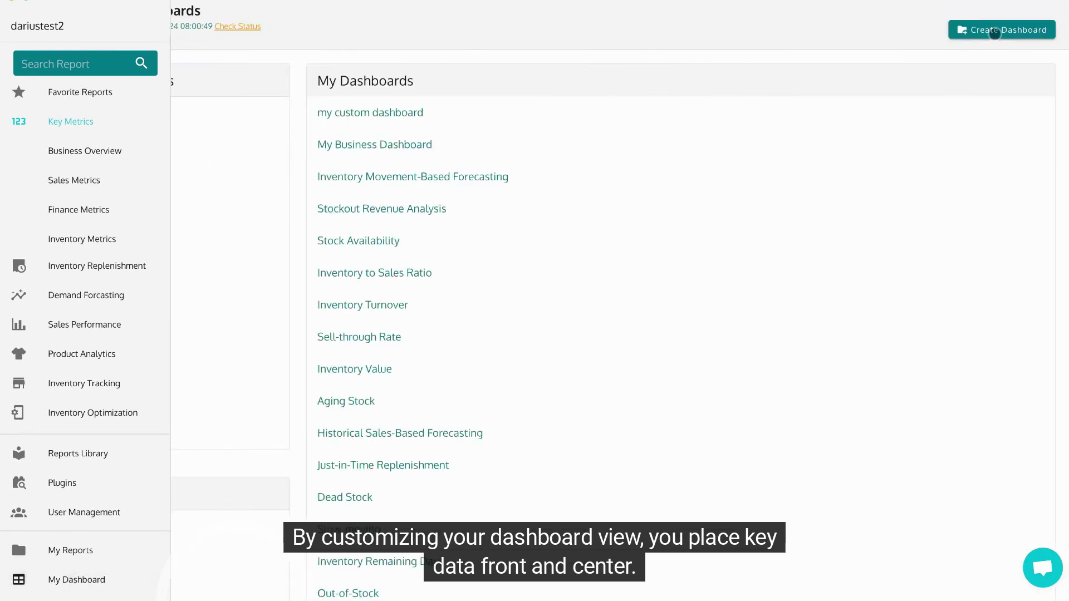
left_click(994, 31)
left_click(489, 299)
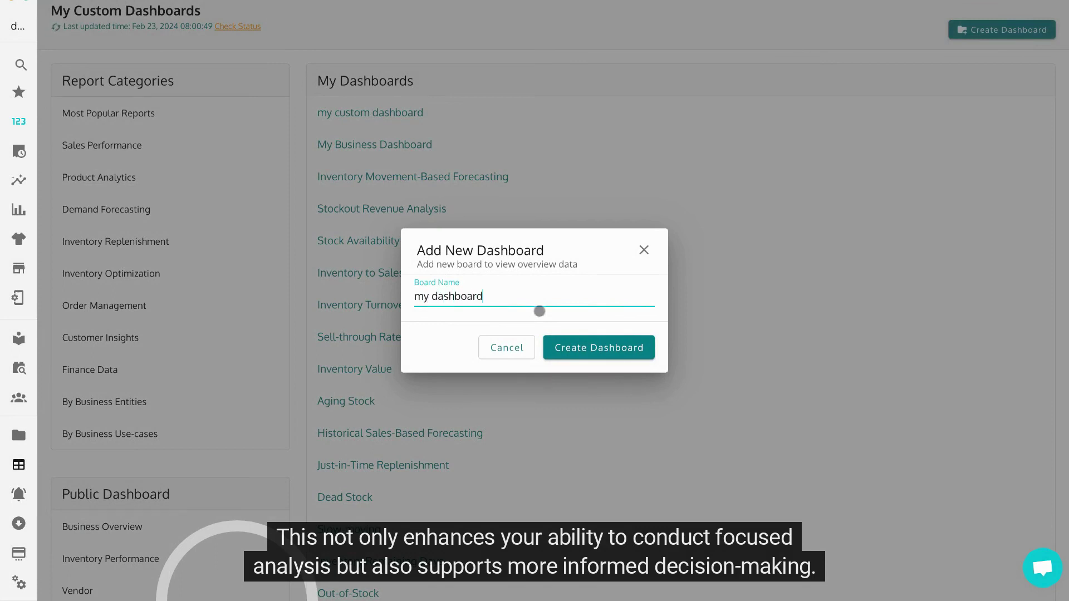
left_click(600, 346)
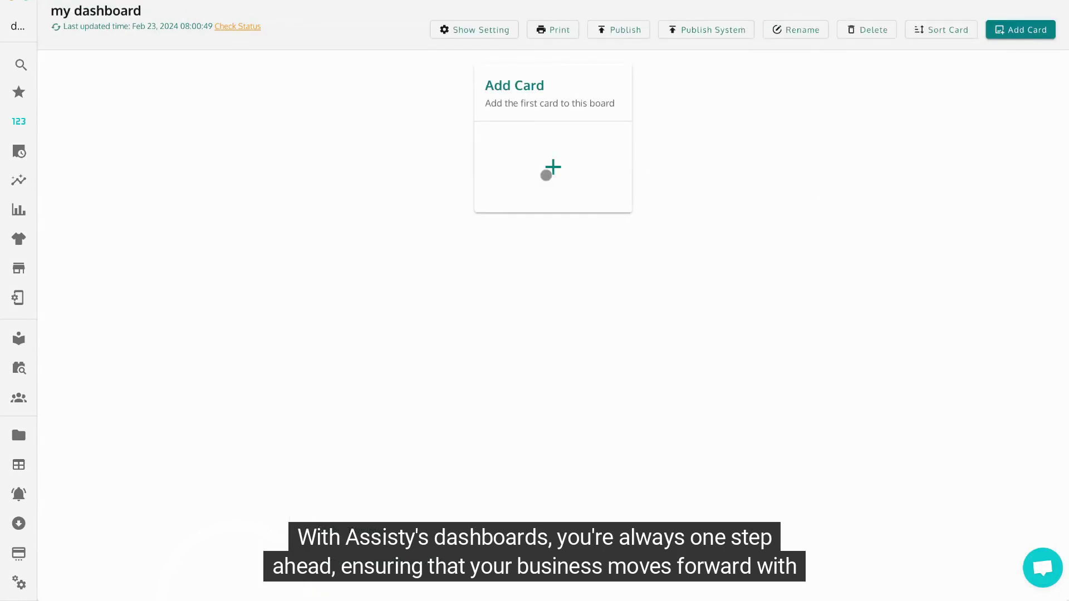
left_click(552, 168)
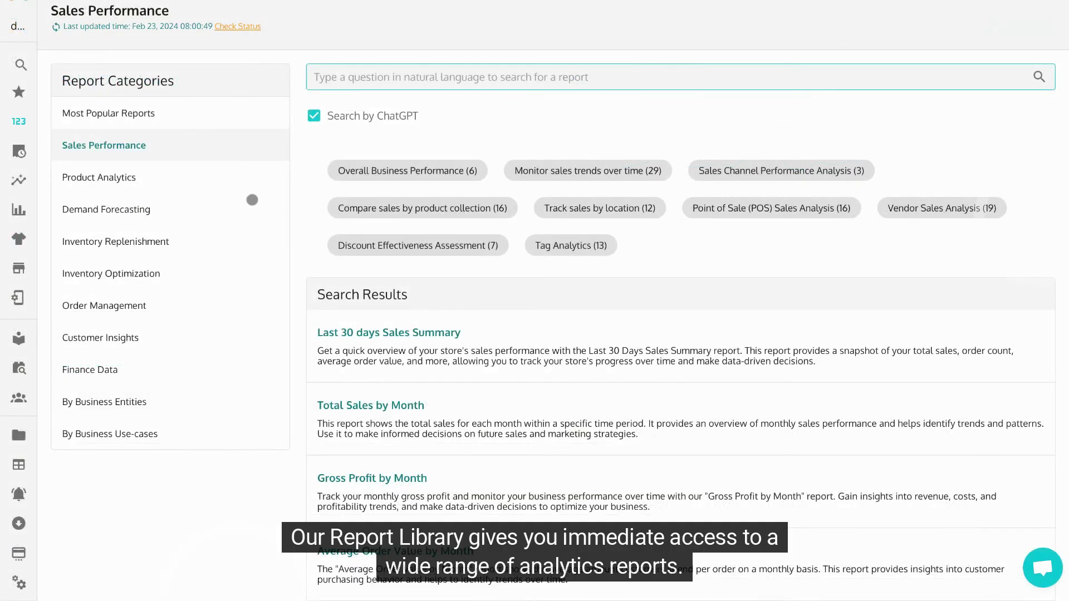
Step: Browse the Most Popular, Sales Performance, Product Analytics, Demand Forecasting and Inventory Replenishment templates
left_click(121, 113)
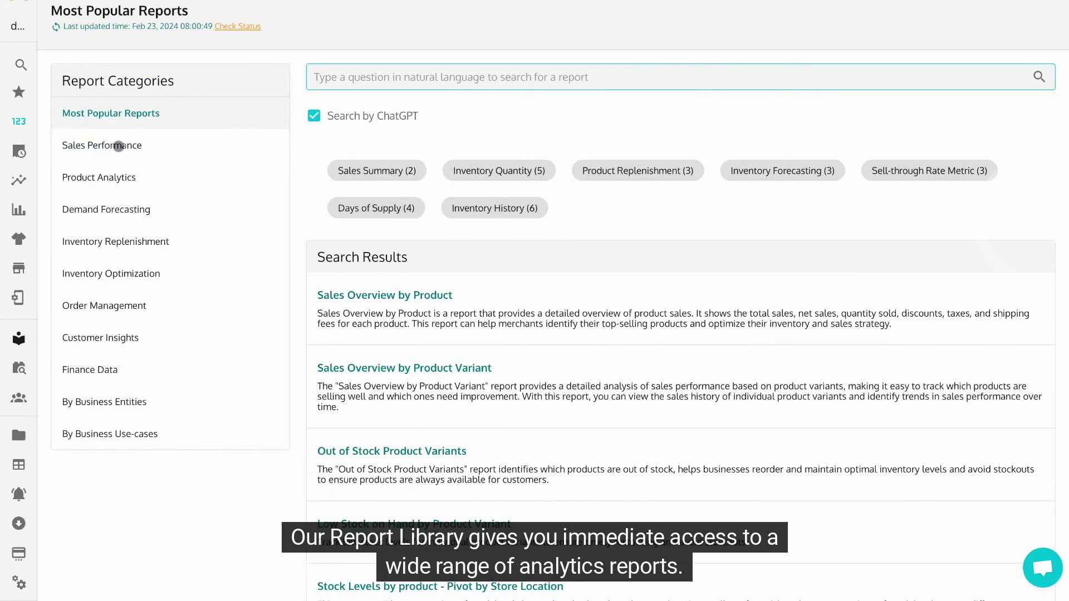
left_click(118, 146)
left_click(109, 177)
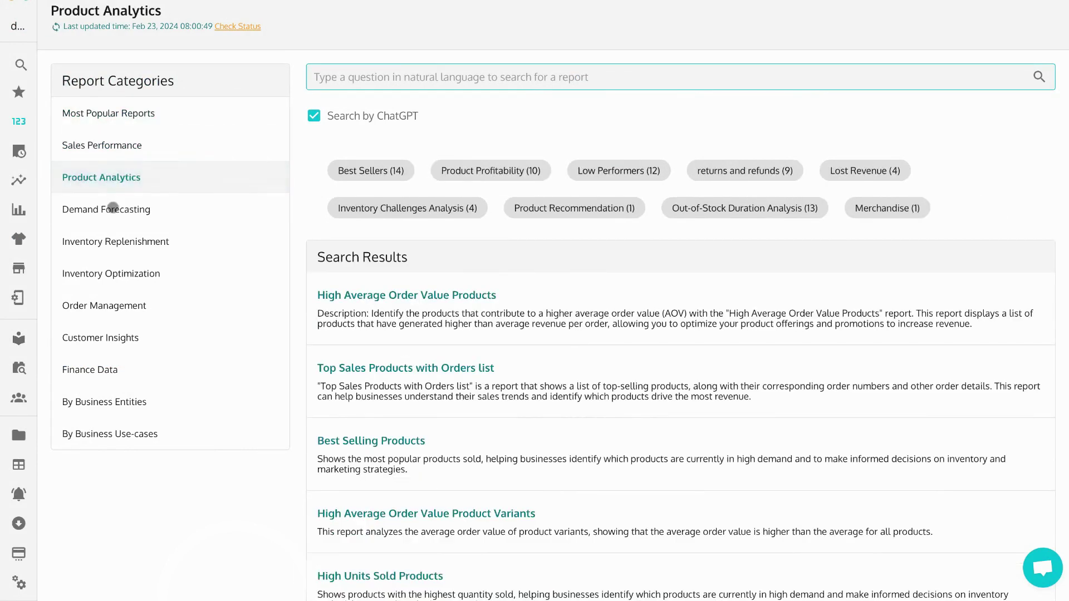
left_click(112, 208)
left_click(115, 240)
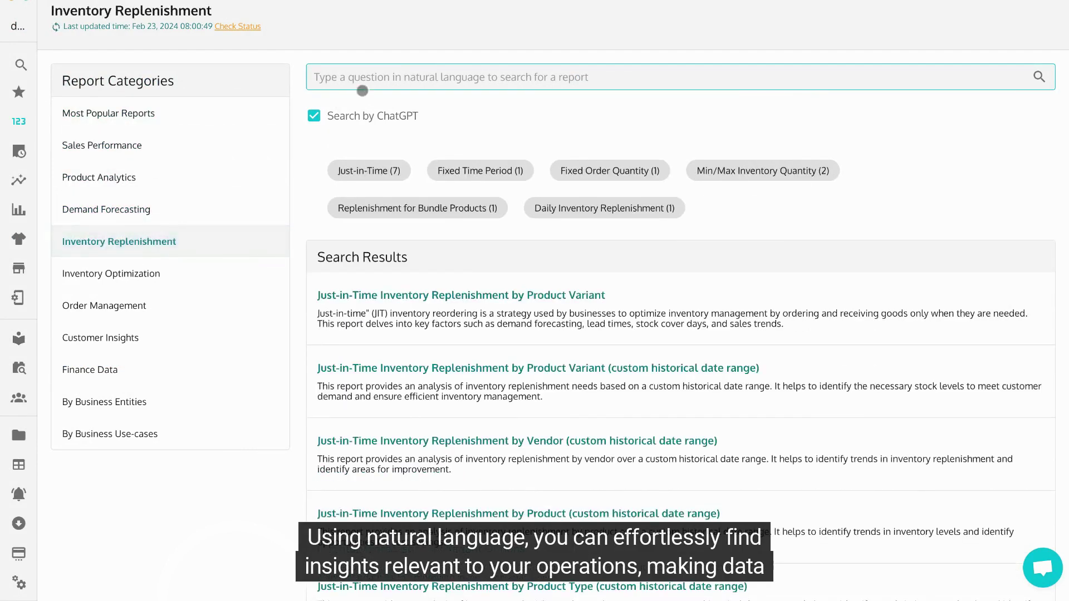
Step: Search 'best selling product' in the natural-language report search
left_click(372, 77)
type("be")
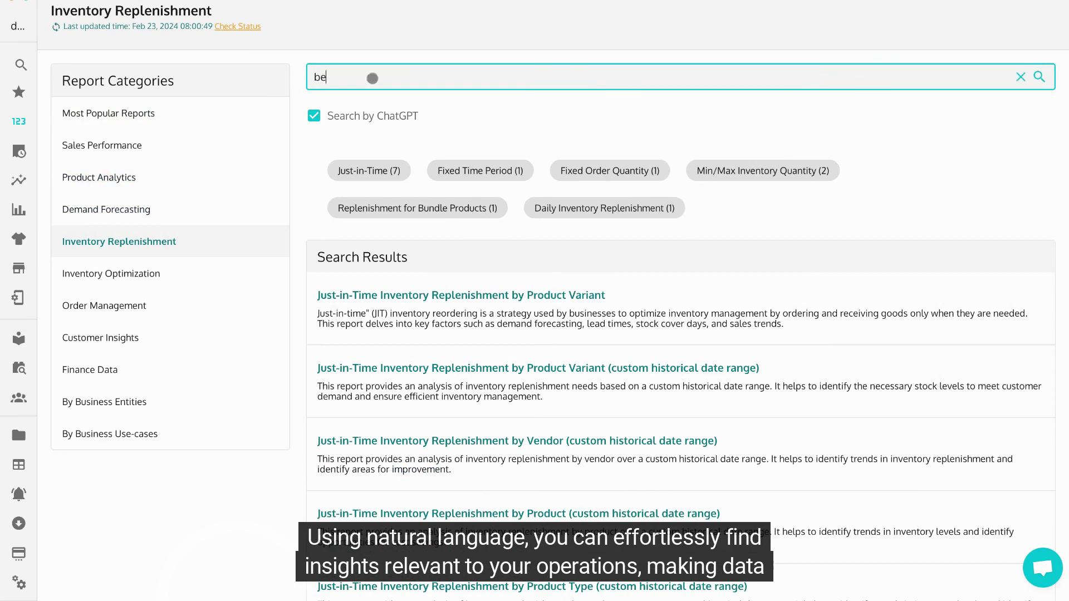
type("st selling product last week")
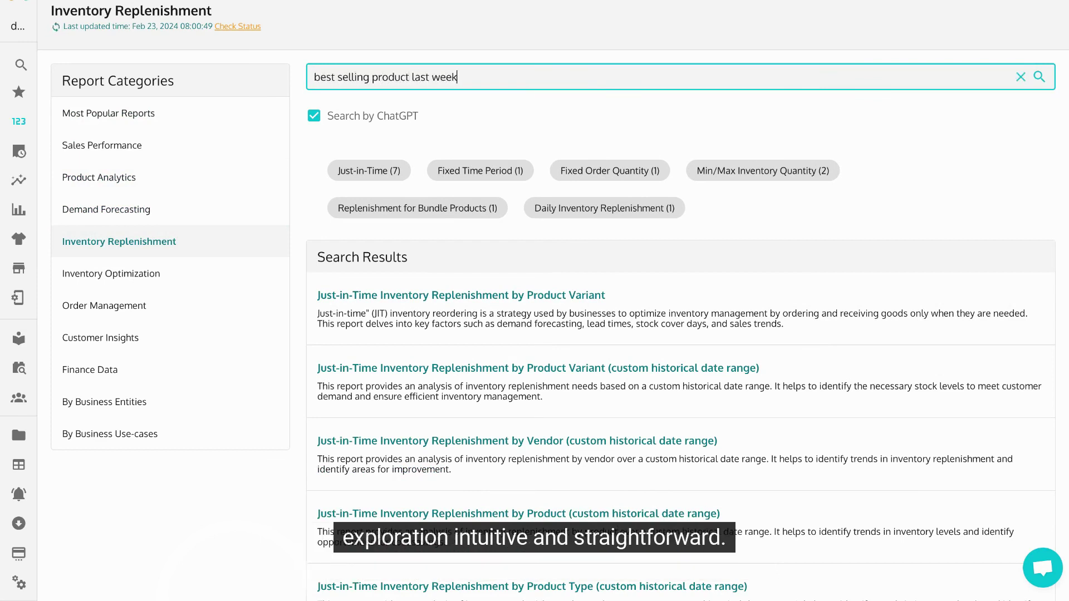
key("Return")
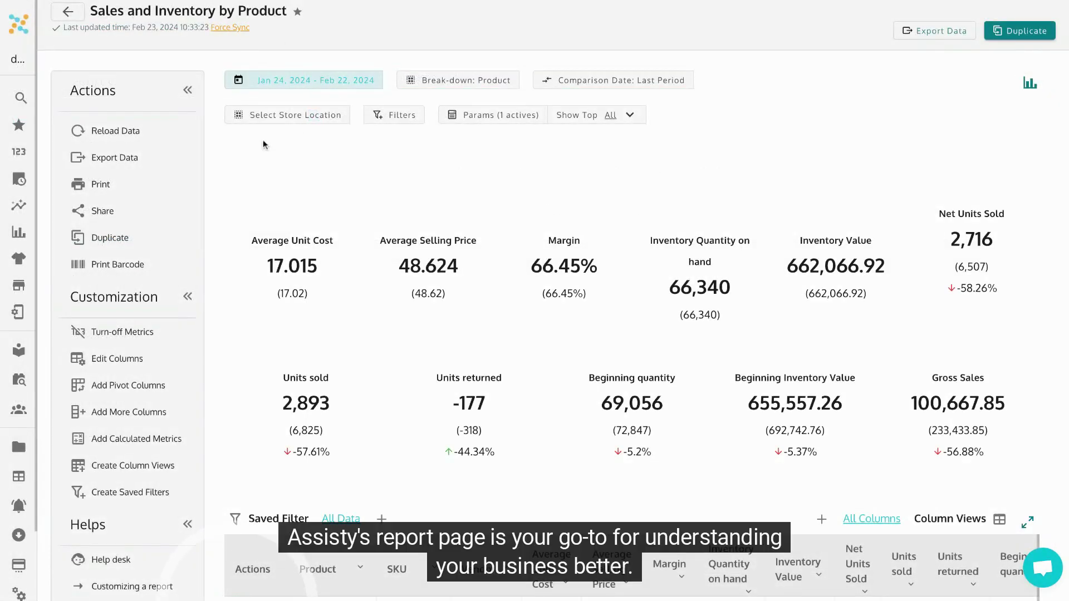
Step: Toggle the metric cards off, on, and off again via the display options
left_click(1030, 83)
left_click(1008, 114)
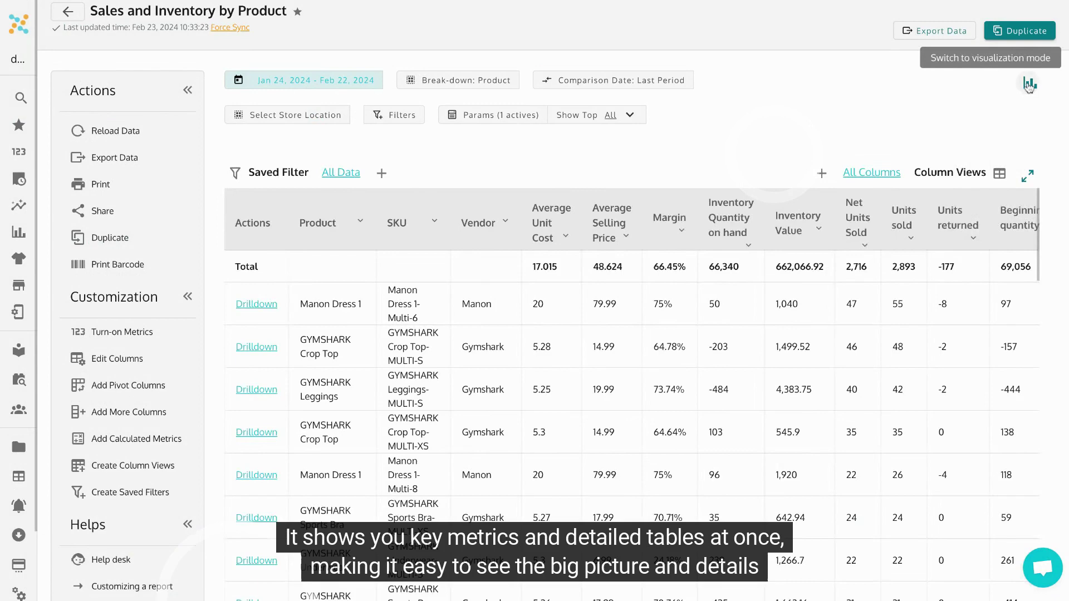
left_click(1029, 84)
left_click(996, 116)
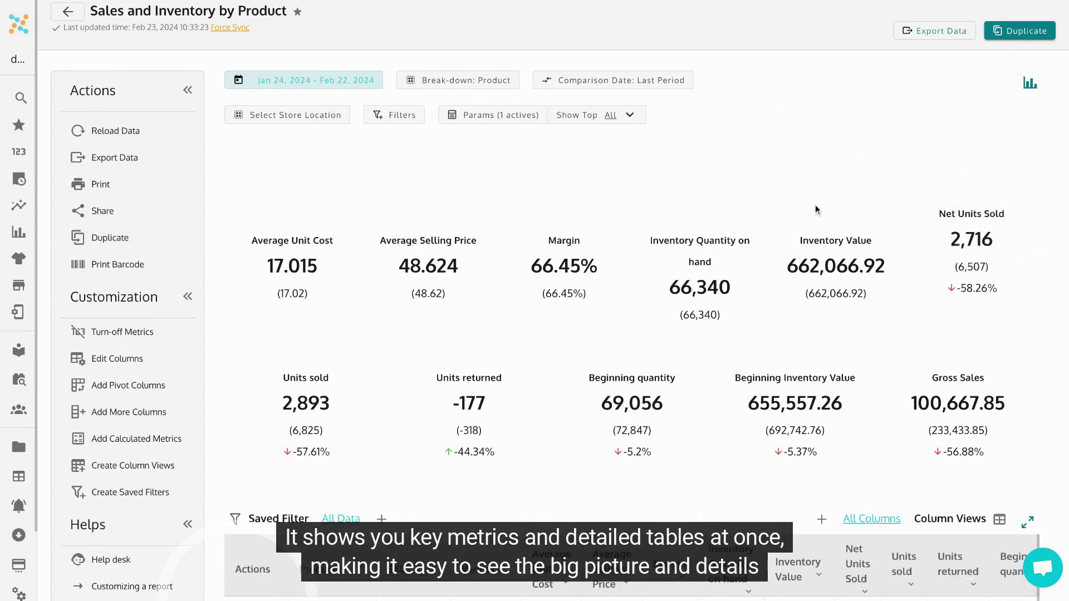
left_click(1030, 84)
left_click(998, 133)
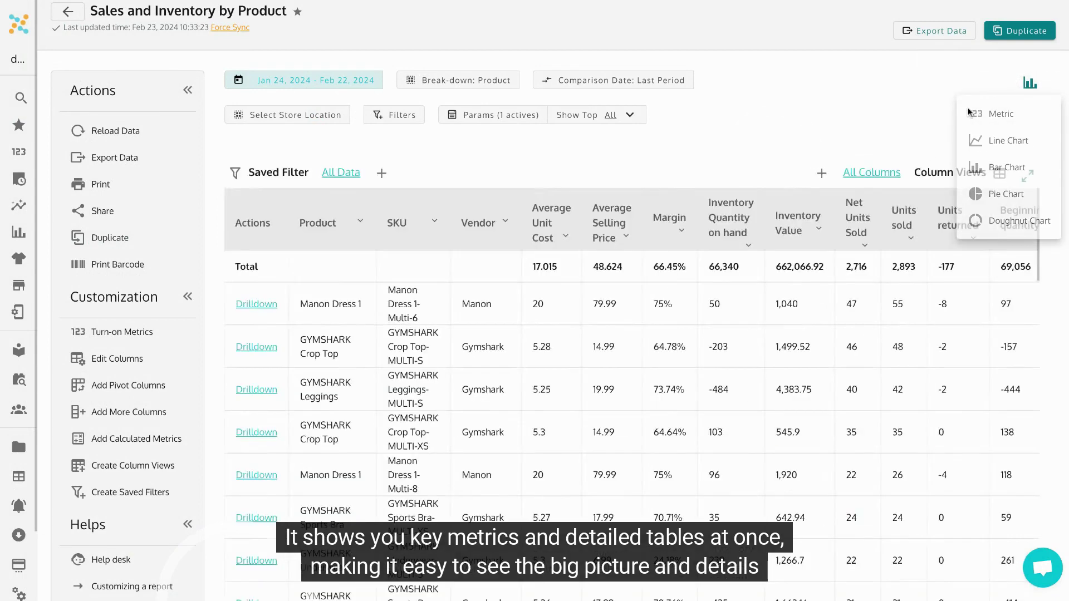
Step: Review the preset date ranges and break-down dimensions, leaving both unchanged
left_click(317, 90)
left_click(311, 134)
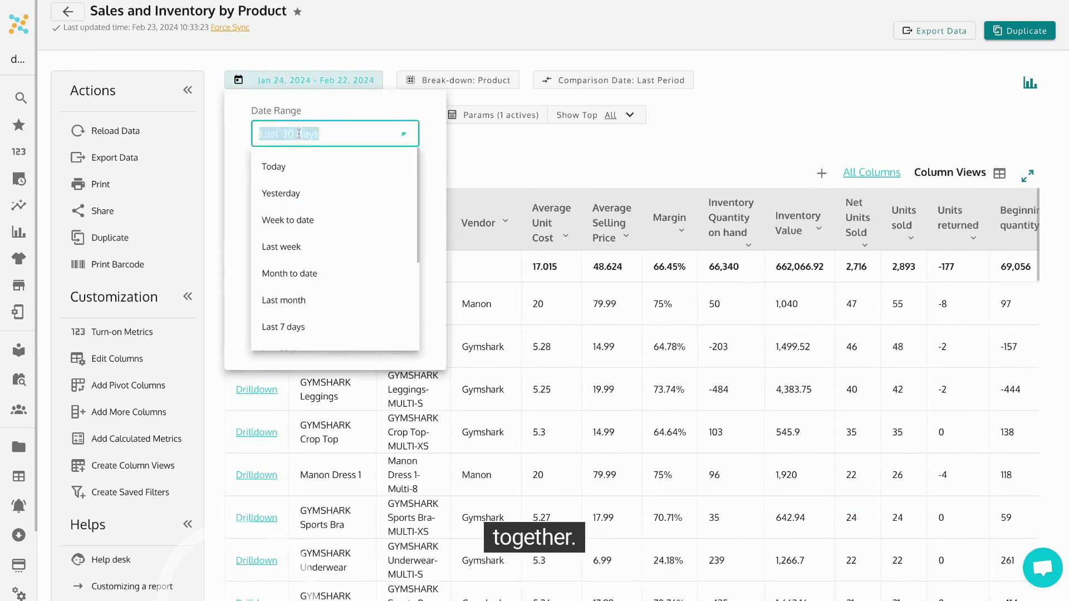
scroll(307, 193, "down", 3)
scroll(303, 201, "up", 3)
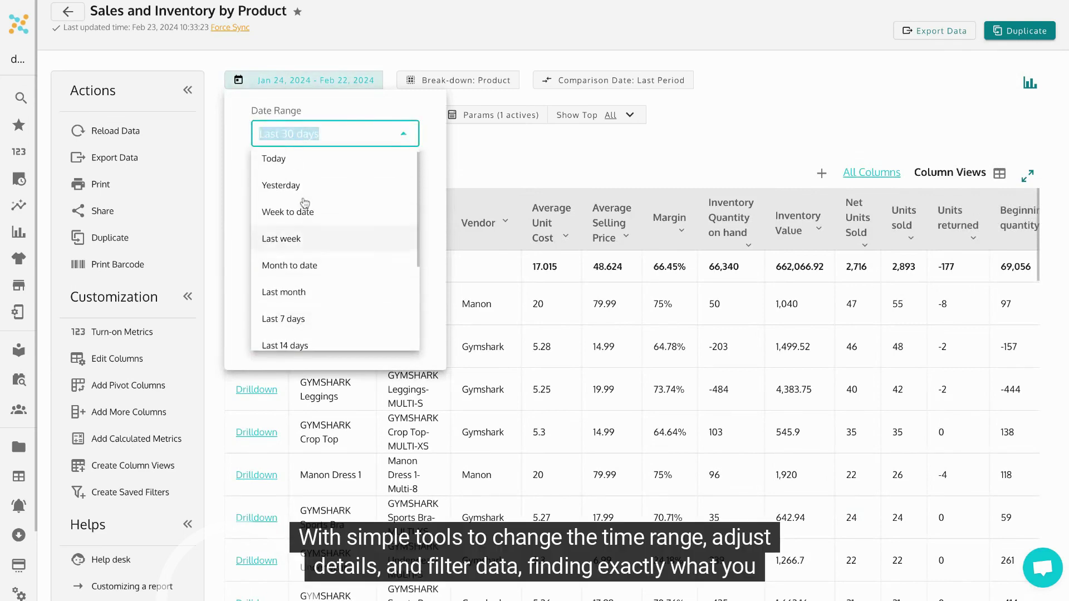
left_click(485, 80)
left_click(484, 80)
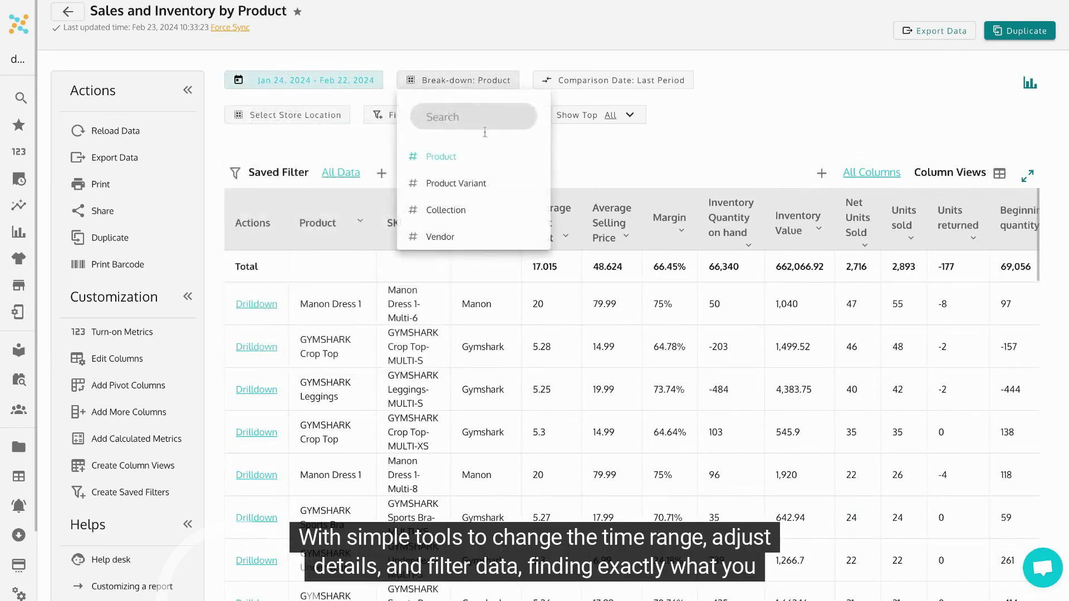
scroll(487, 186, "down", 2)
scroll(487, 185, "up", 2)
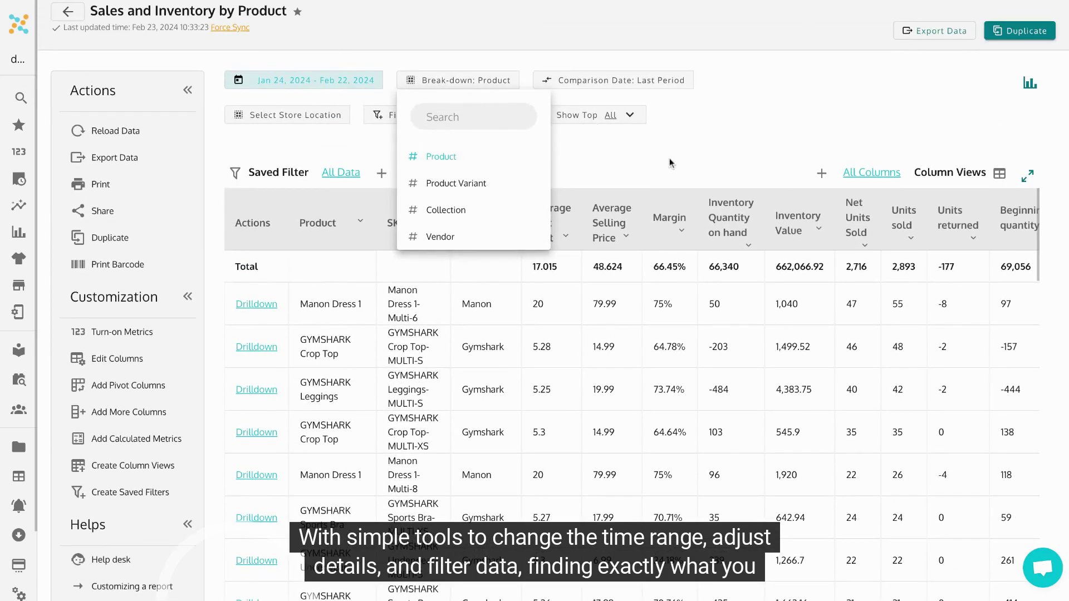
left_click(490, 155)
Step: Dismiss the empty filter form and export the report data in Google Sheets format
left_click(394, 115)
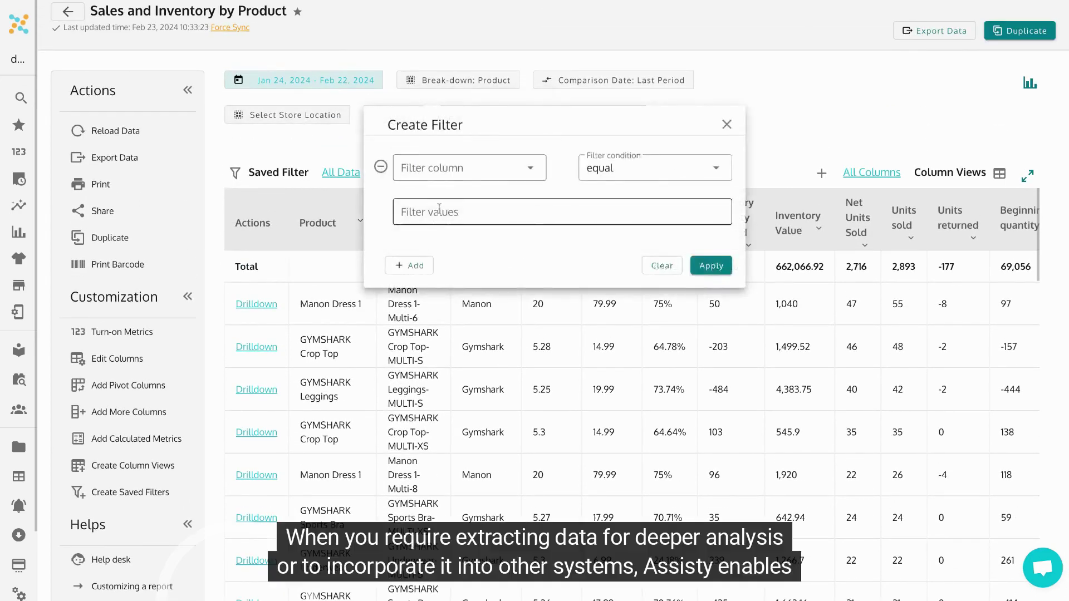
left_click(775, 105)
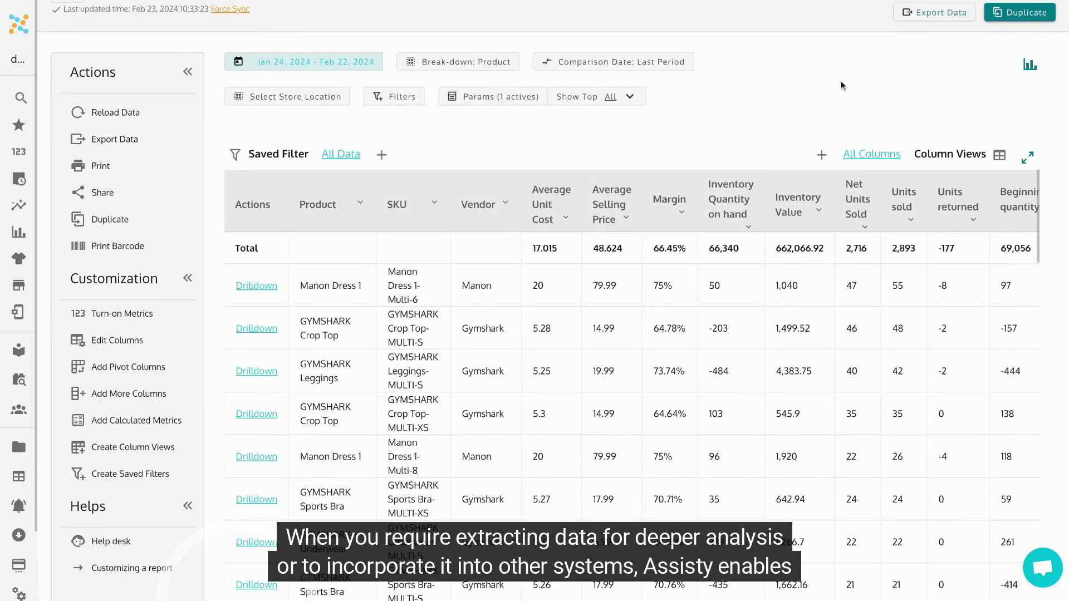
left_click(943, 17)
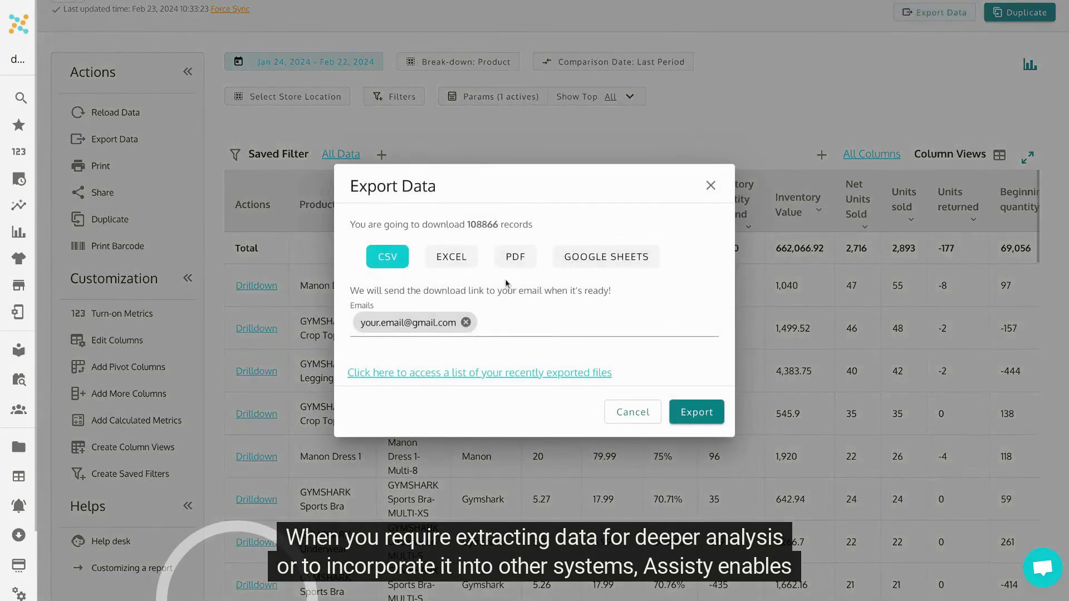
left_click(455, 257)
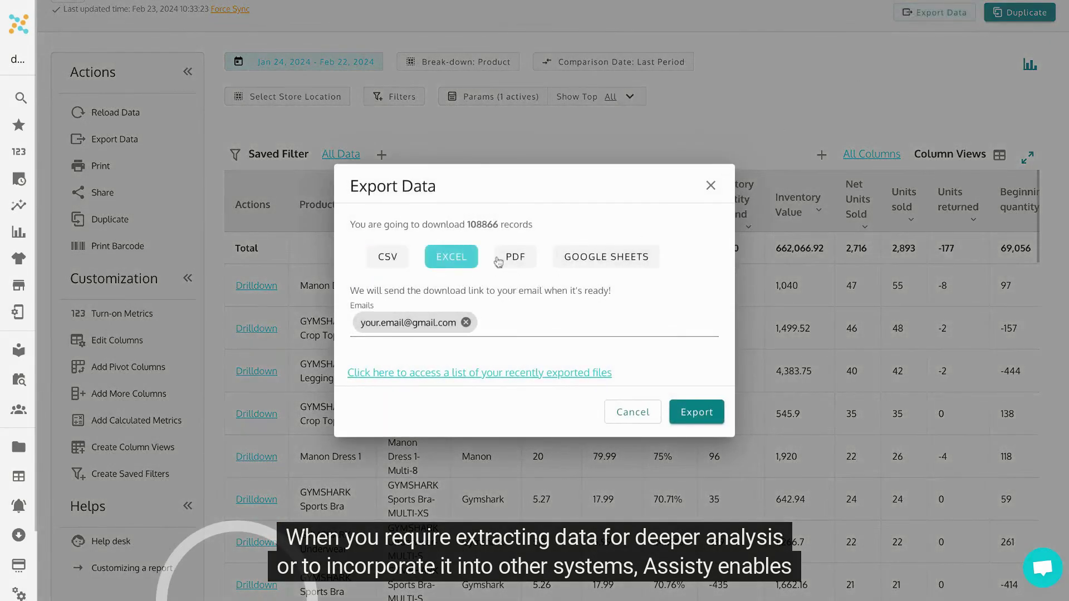
left_click(512, 257)
left_click(597, 259)
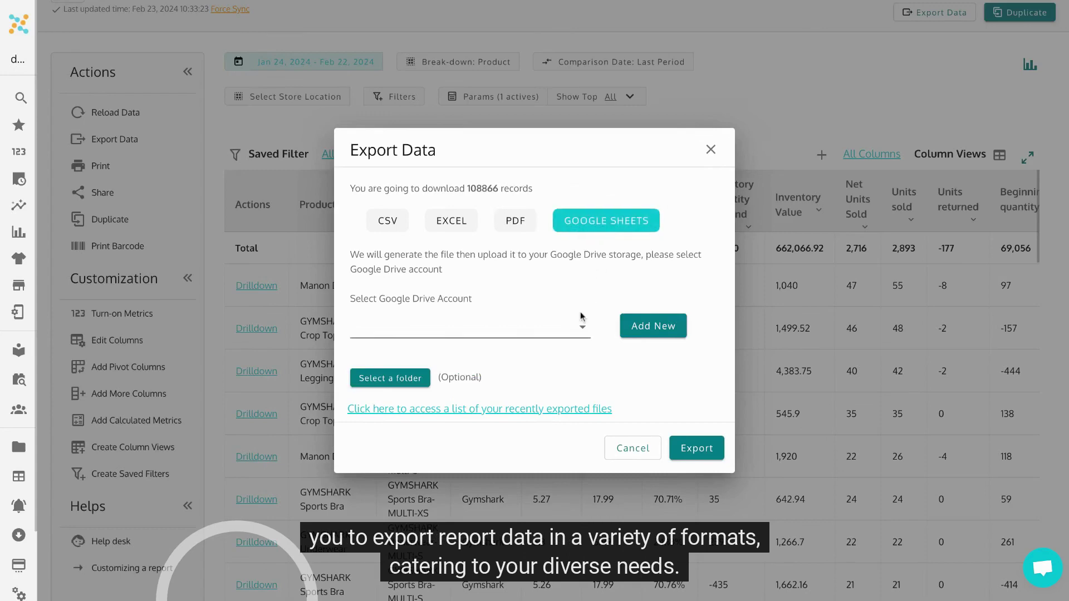
left_click(696, 448)
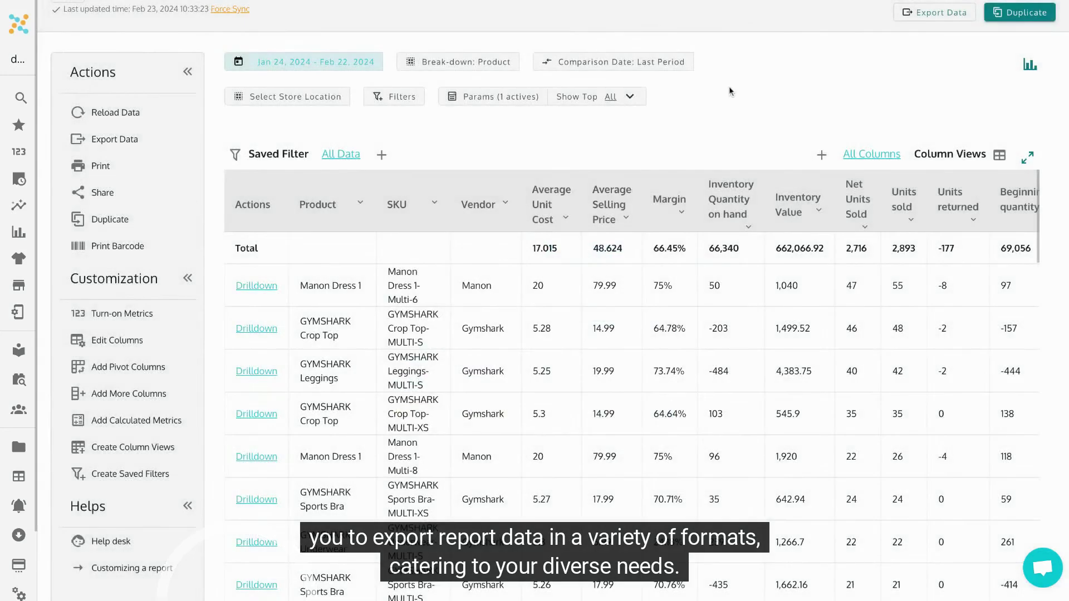
Step: Duplicate the report and save the copy as a new report named 'new reports'
left_click(1047, 19)
triple_click(492, 247)
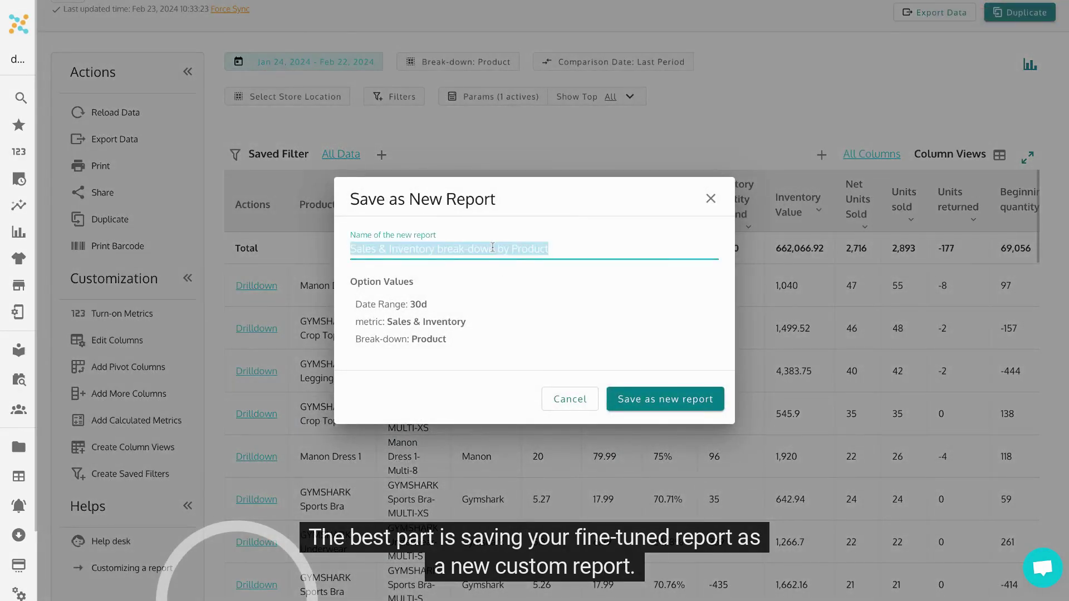
type("new reports")
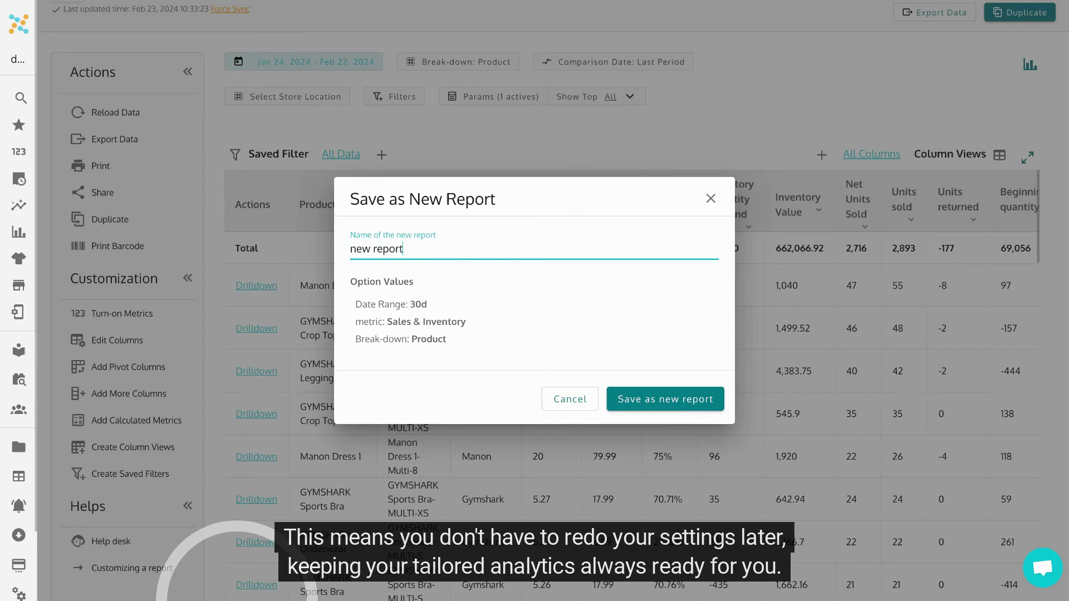
left_click(640, 402)
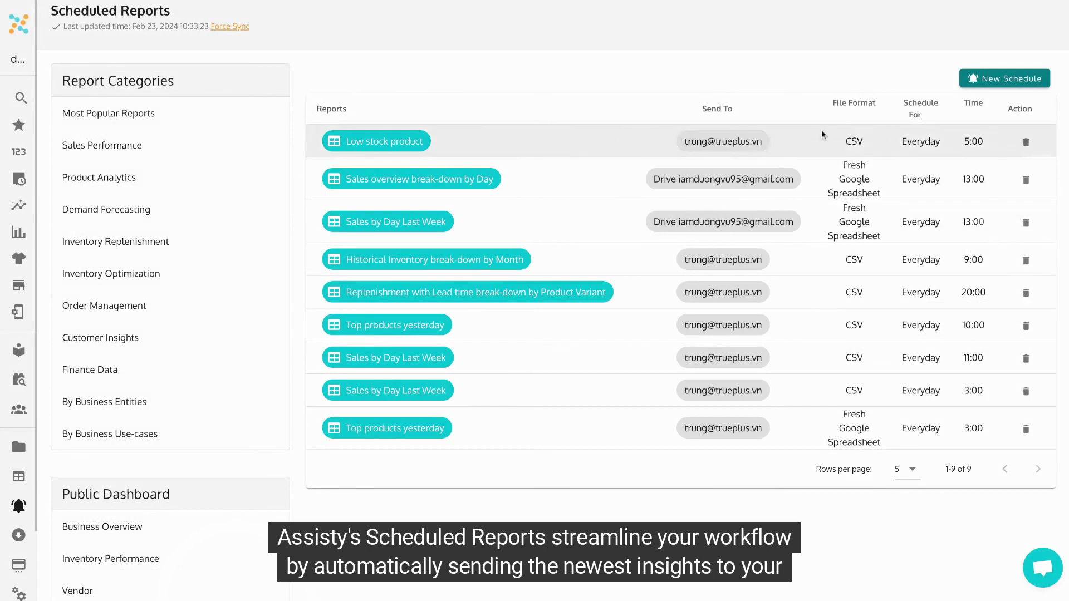
Step: Create a schedule titled 'low stock product' for the Low stock product report and continue
left_click(1000, 81)
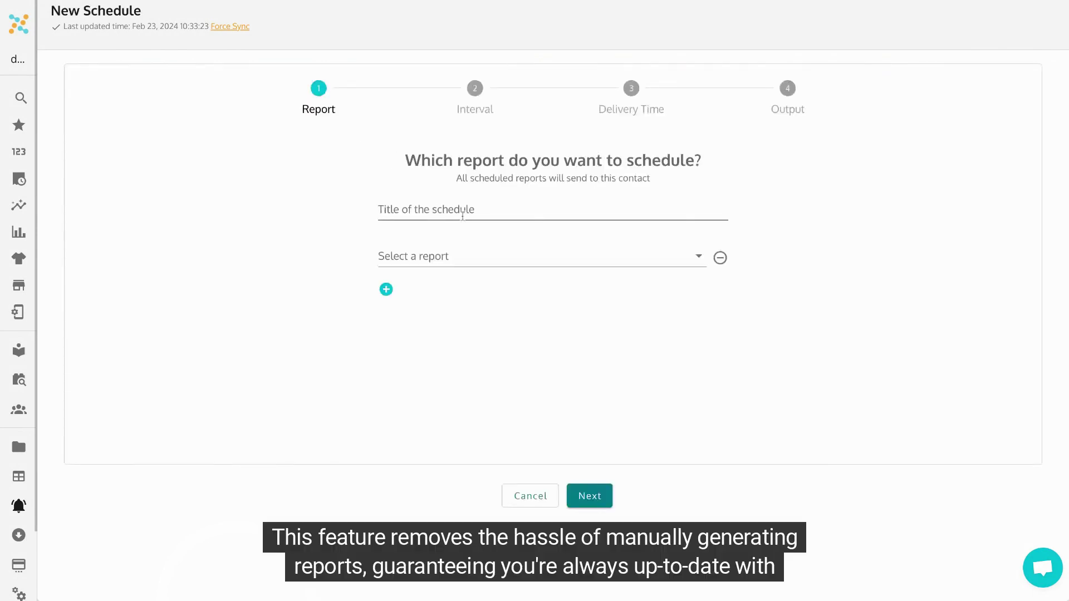
left_click(462, 214)
left_click(458, 263)
left_click(442, 289)
left_click(453, 212)
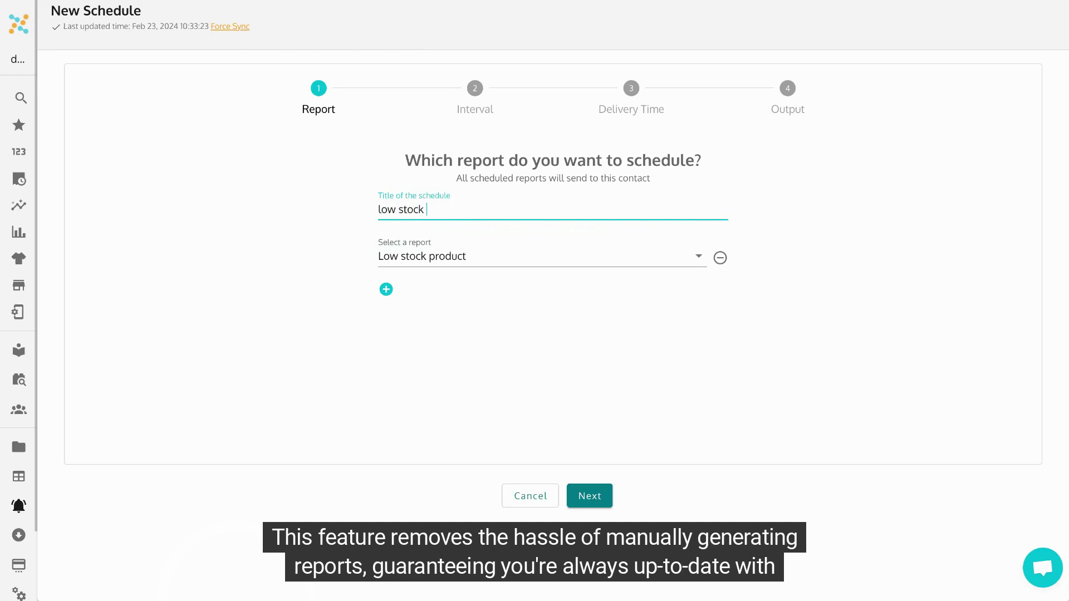
type("low stock product")
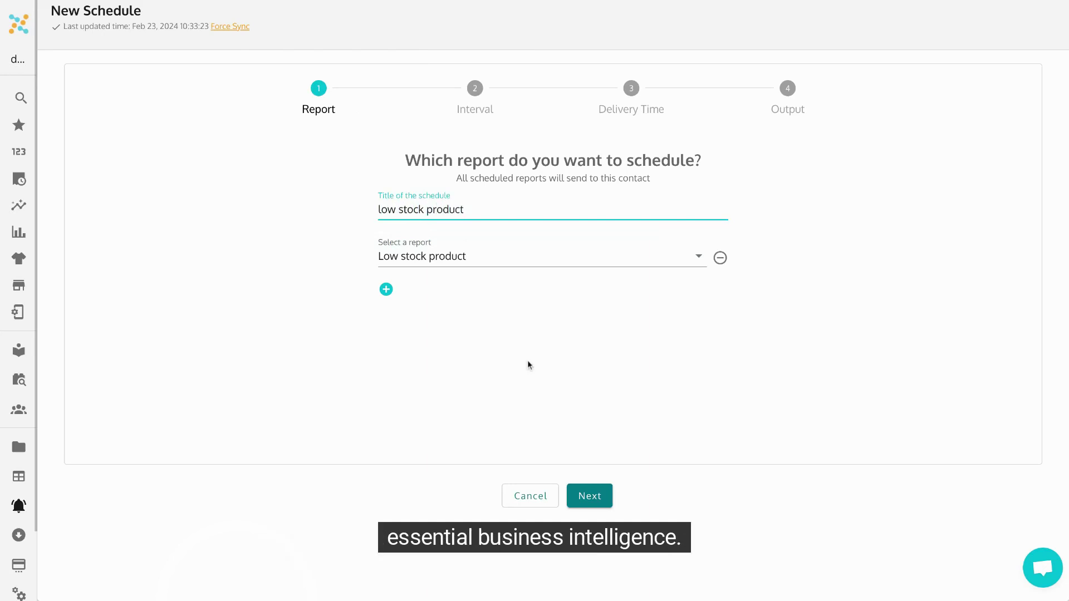
left_click(591, 496)
Step: Set the schedule interval to Monthly
left_click(448, 218)
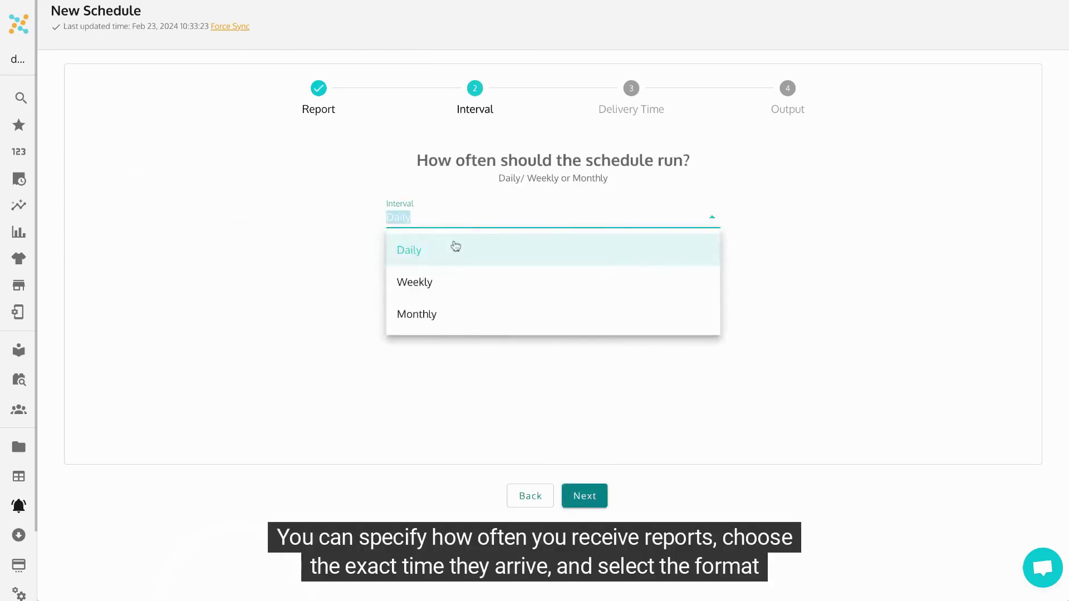
left_click(427, 286)
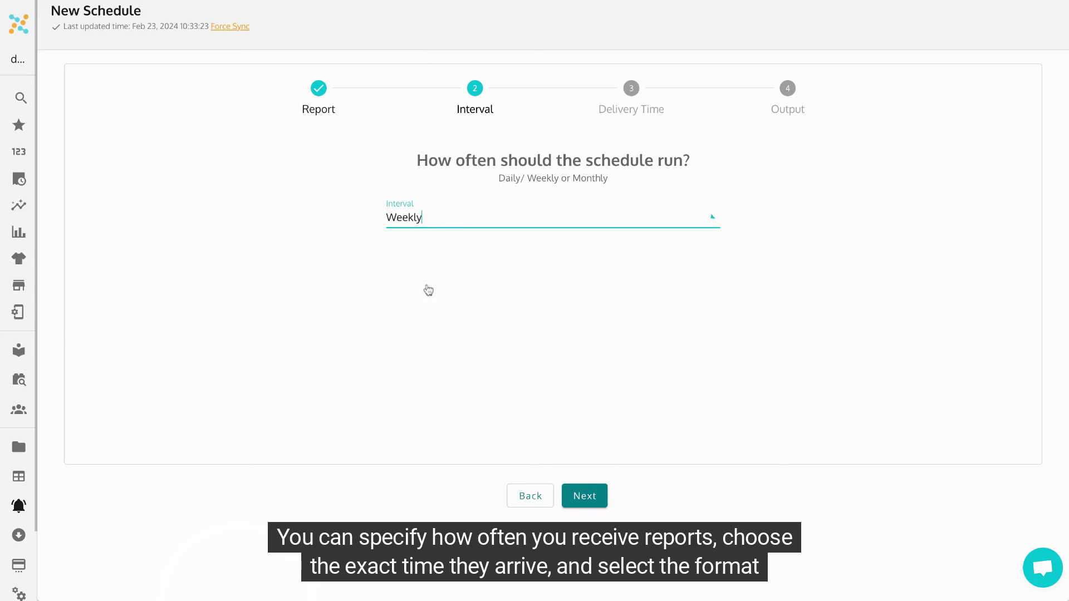
left_click(441, 218)
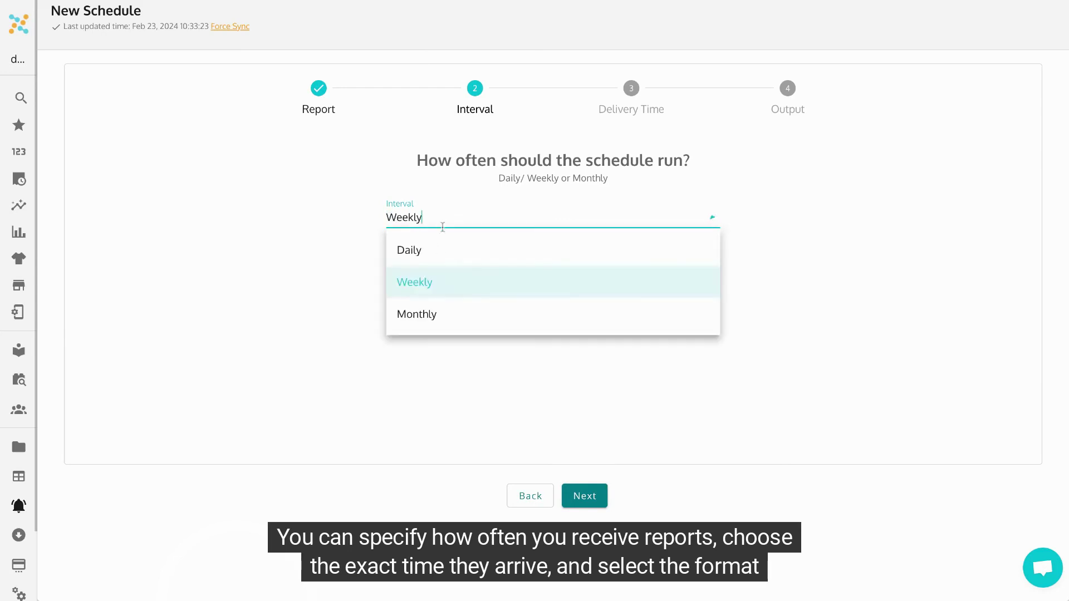
left_click(429, 318)
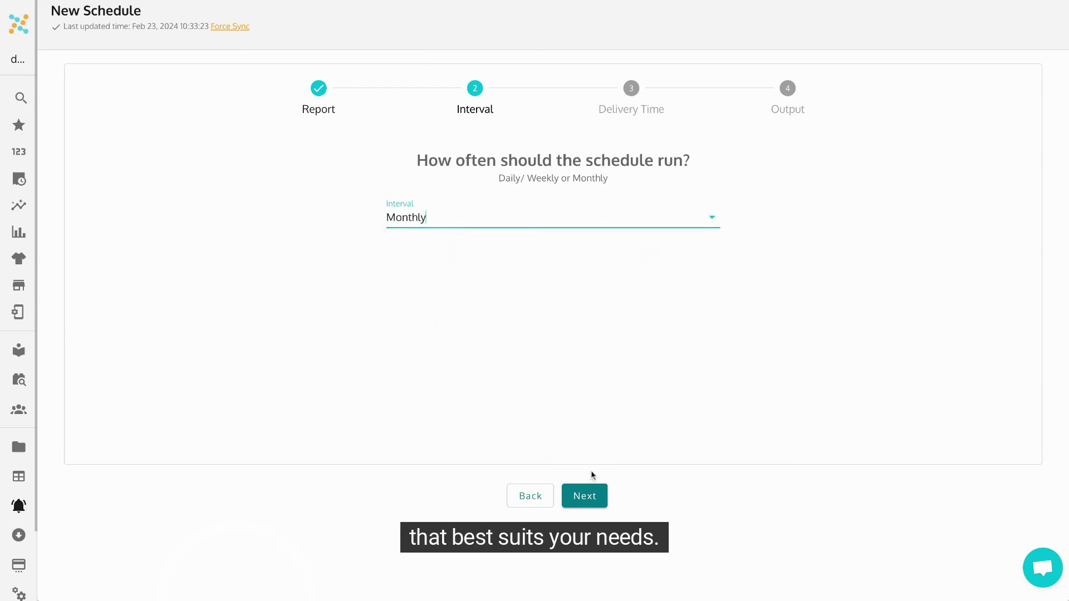
left_click(585, 497)
Step: Deliver at 05 AM on day 07 and choose Slack as the output
left_click(490, 226)
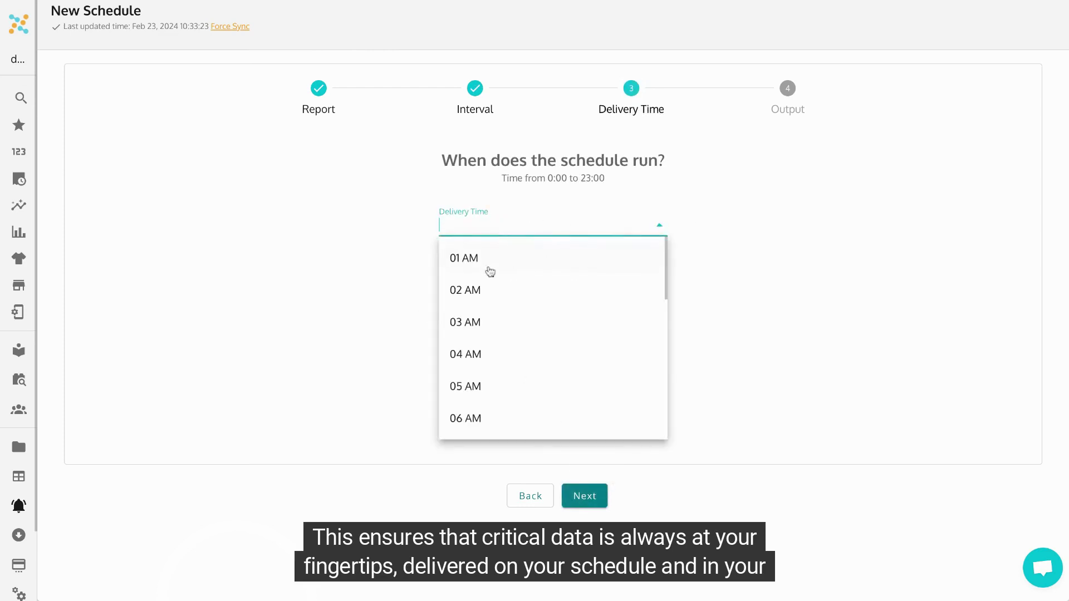
left_click(474, 385)
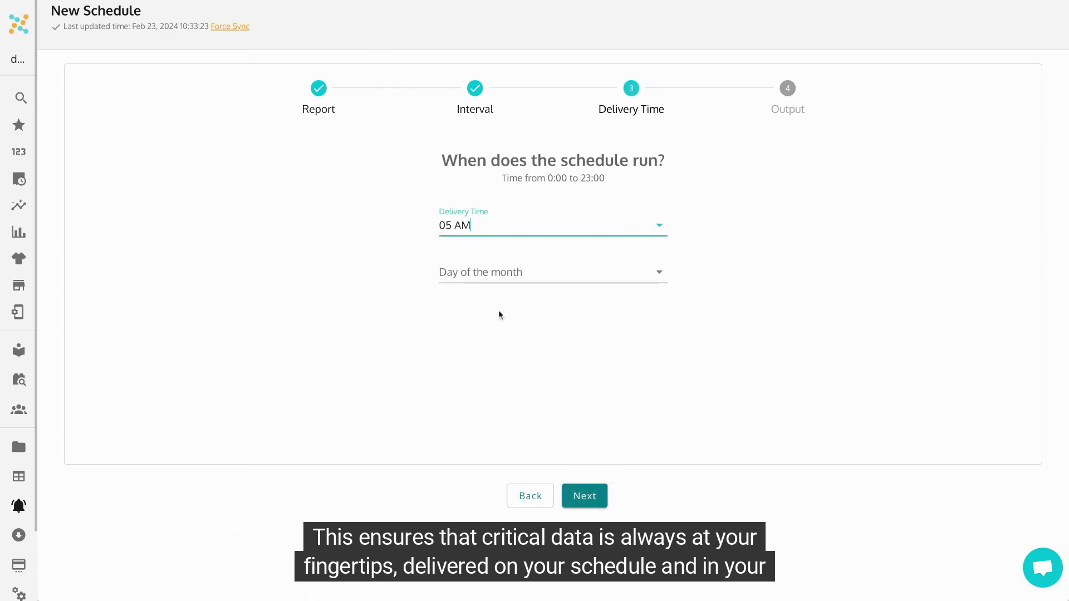
left_click(503, 271)
scroll(471, 461, "down", 2)
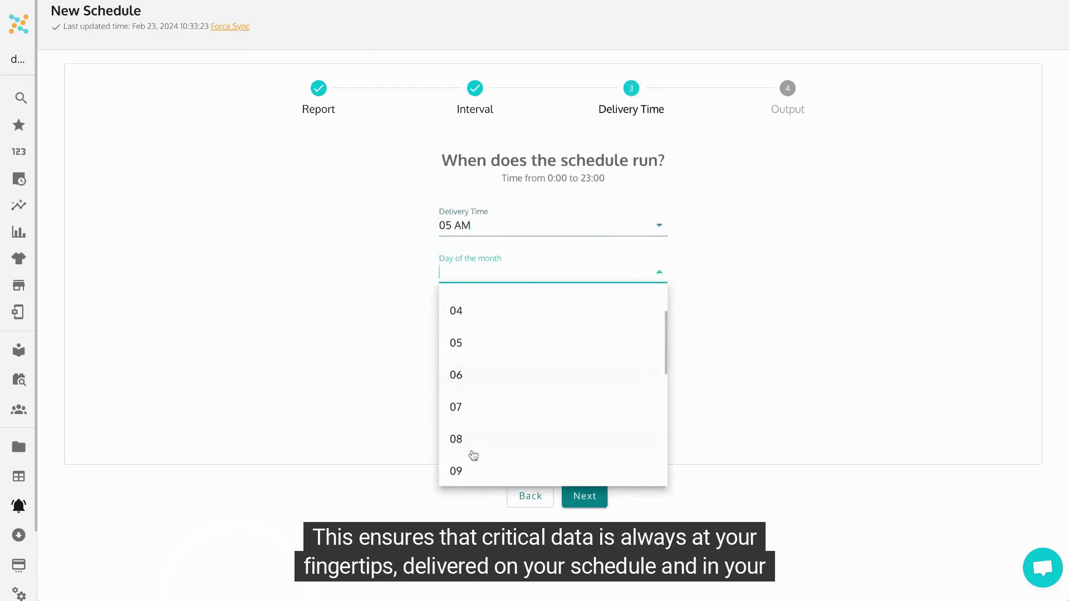
left_click(465, 406)
left_click(599, 507)
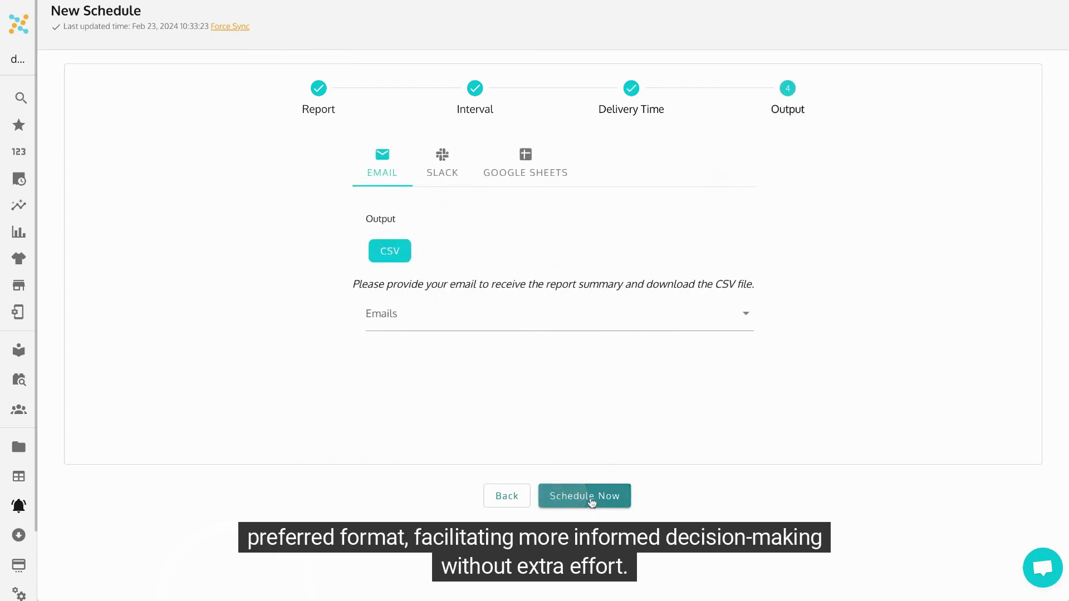
left_click(444, 173)
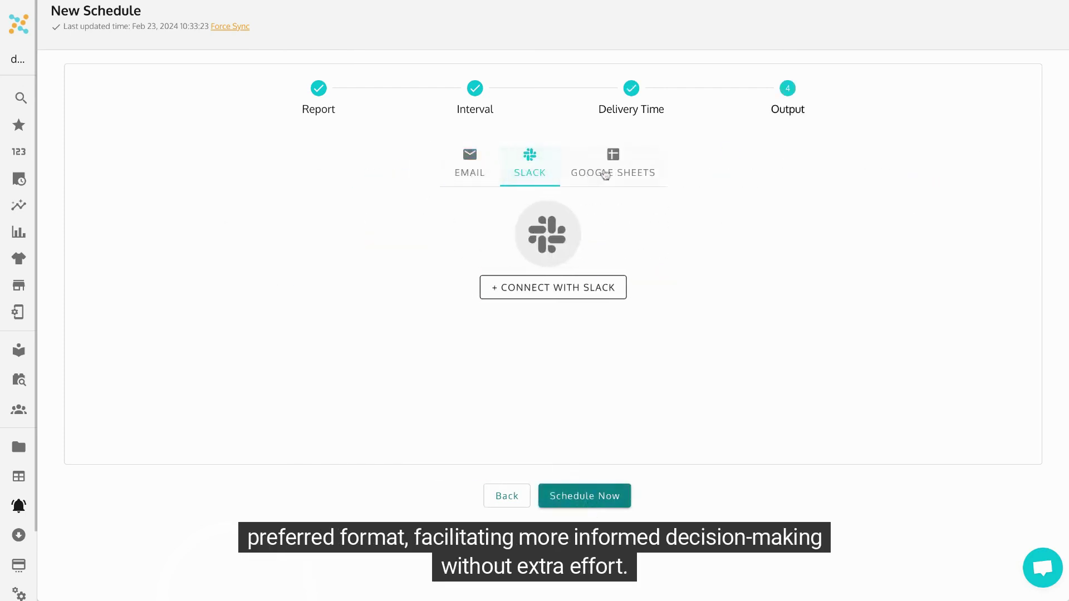